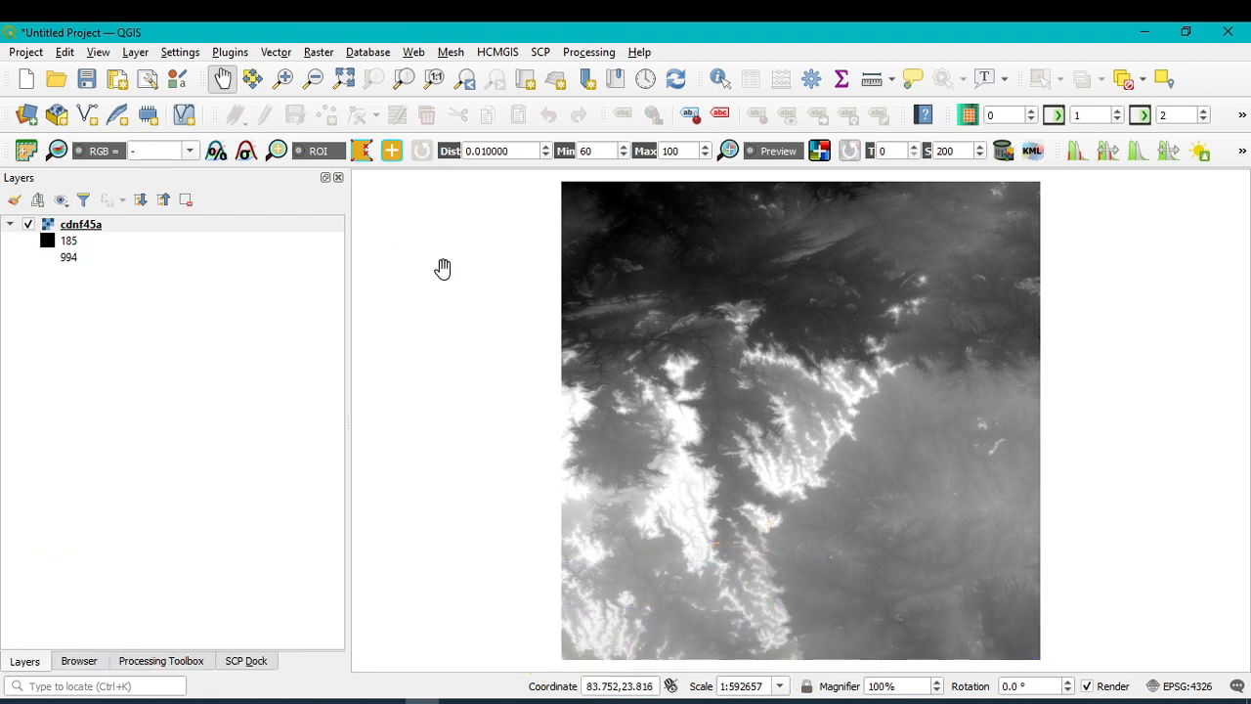
Step: Search the plugin manager for "profile" and inspect the Profile tool plugin's entry
{"action": "left_click", "coordinate": [231, 54]}
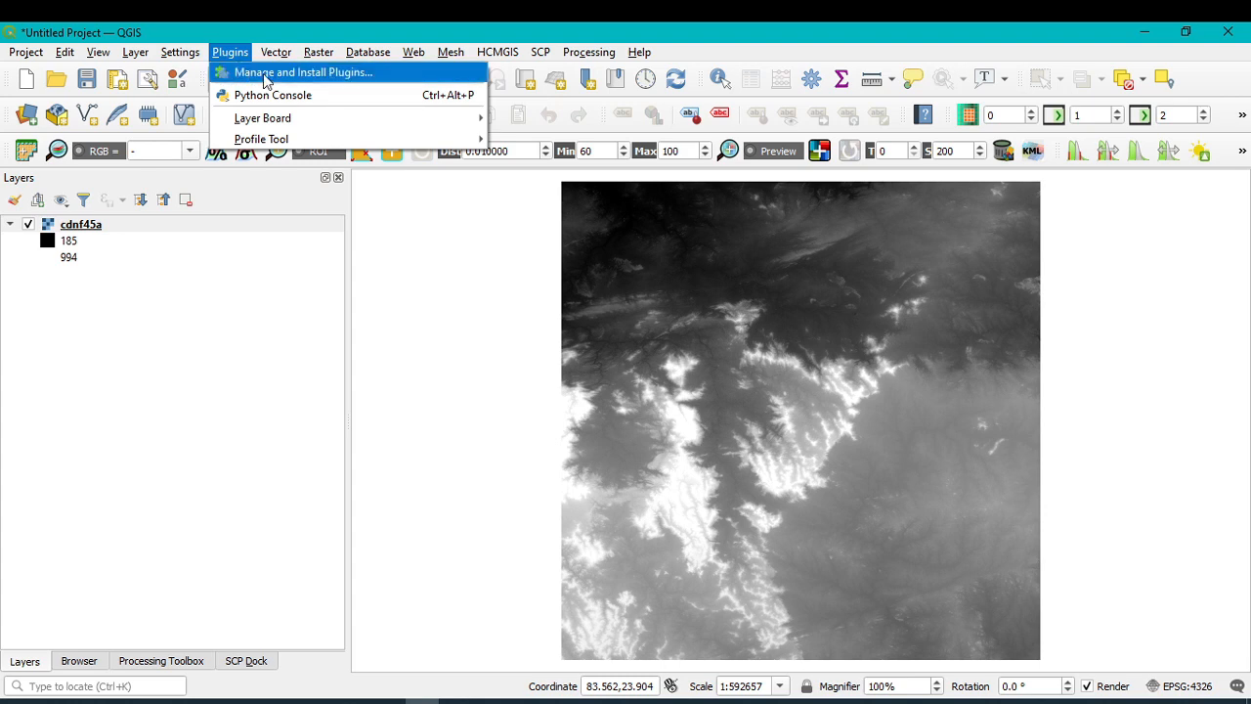
{"action": "left_click", "coordinate": [265, 80]}
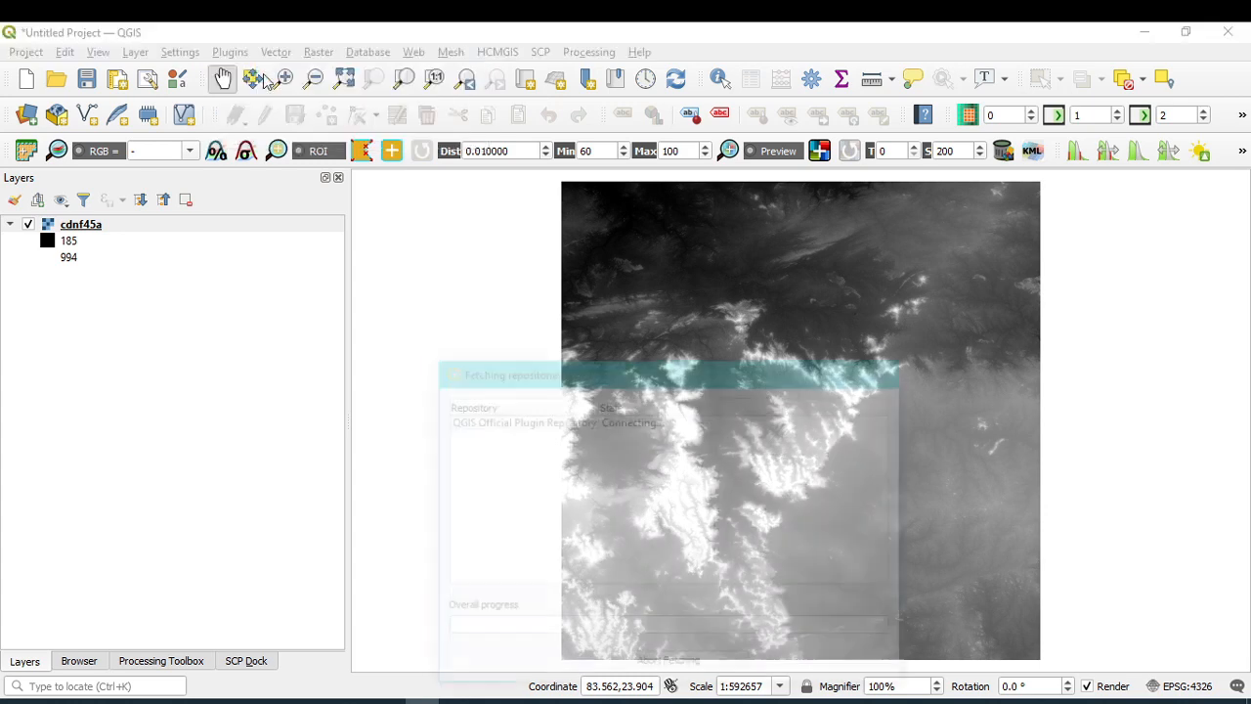
{"action": "left_click_drag", "start_coordinate": [567, 379], "coordinate": [513, 196]}
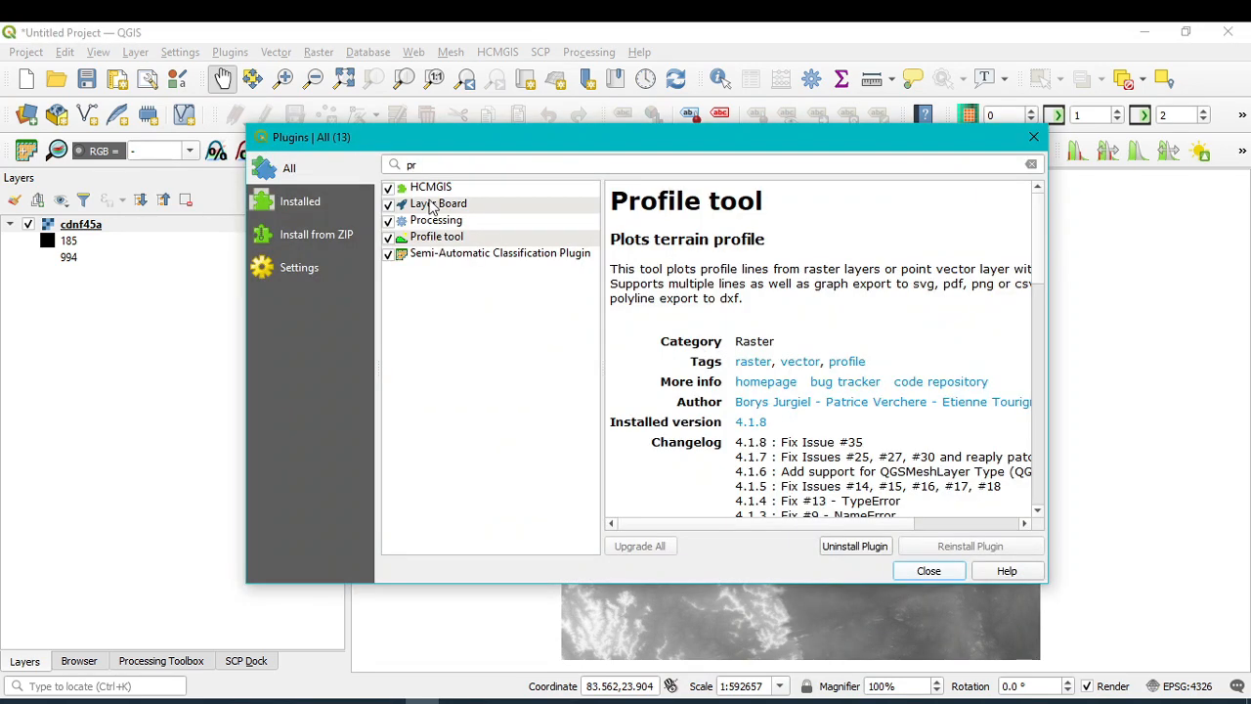
{"action": "double_click", "coordinate": [427, 165]}
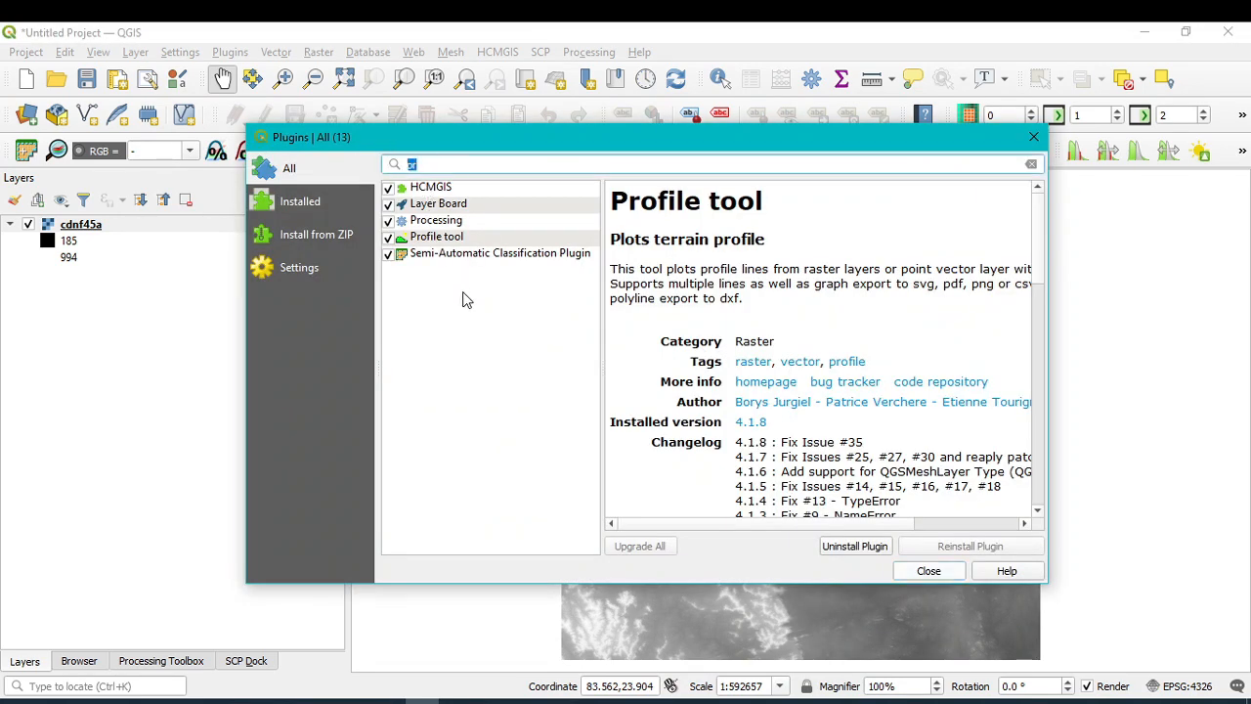
{"action": "type", "text": "profile"}
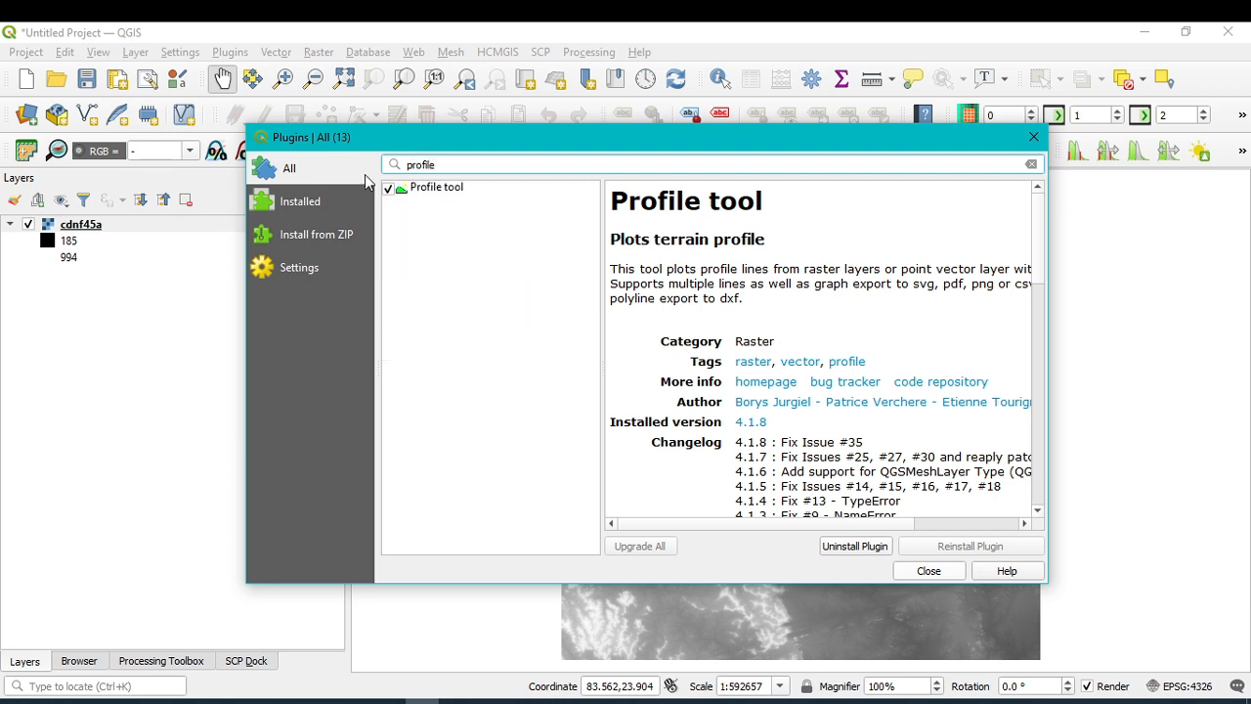
{"action": "left_click", "coordinate": [430, 195]}
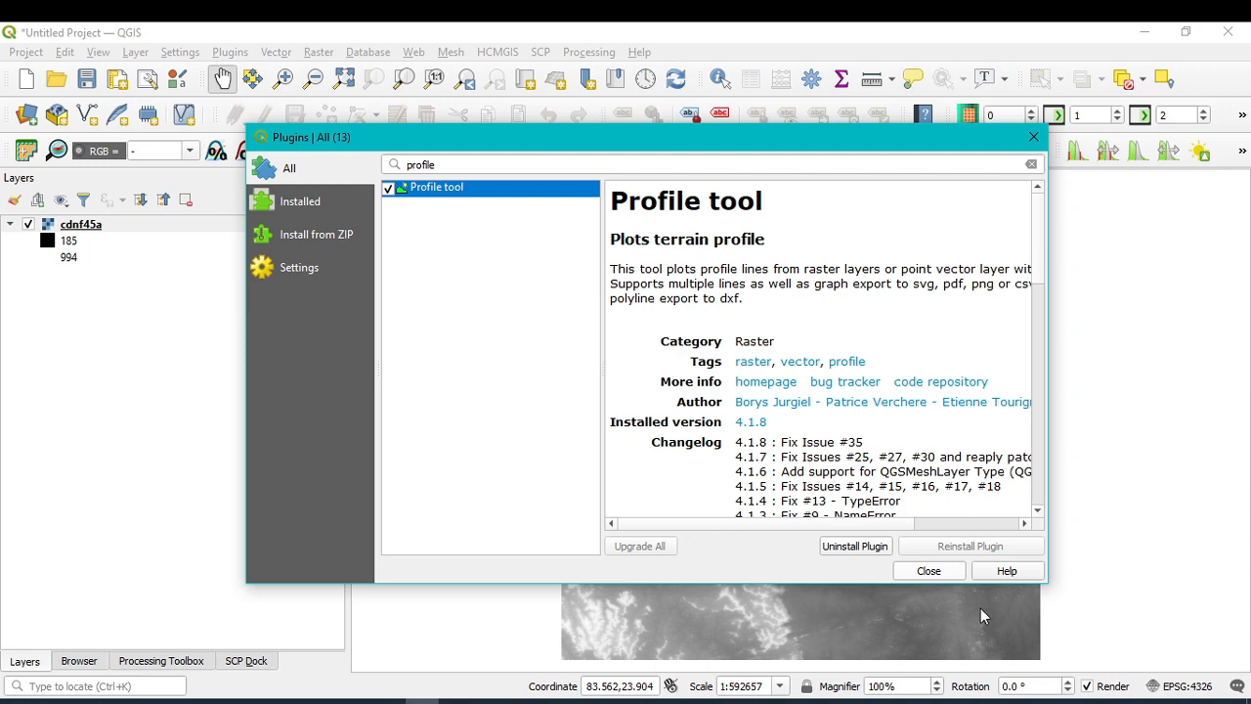
{"action": "left_click", "coordinate": [928, 572]}
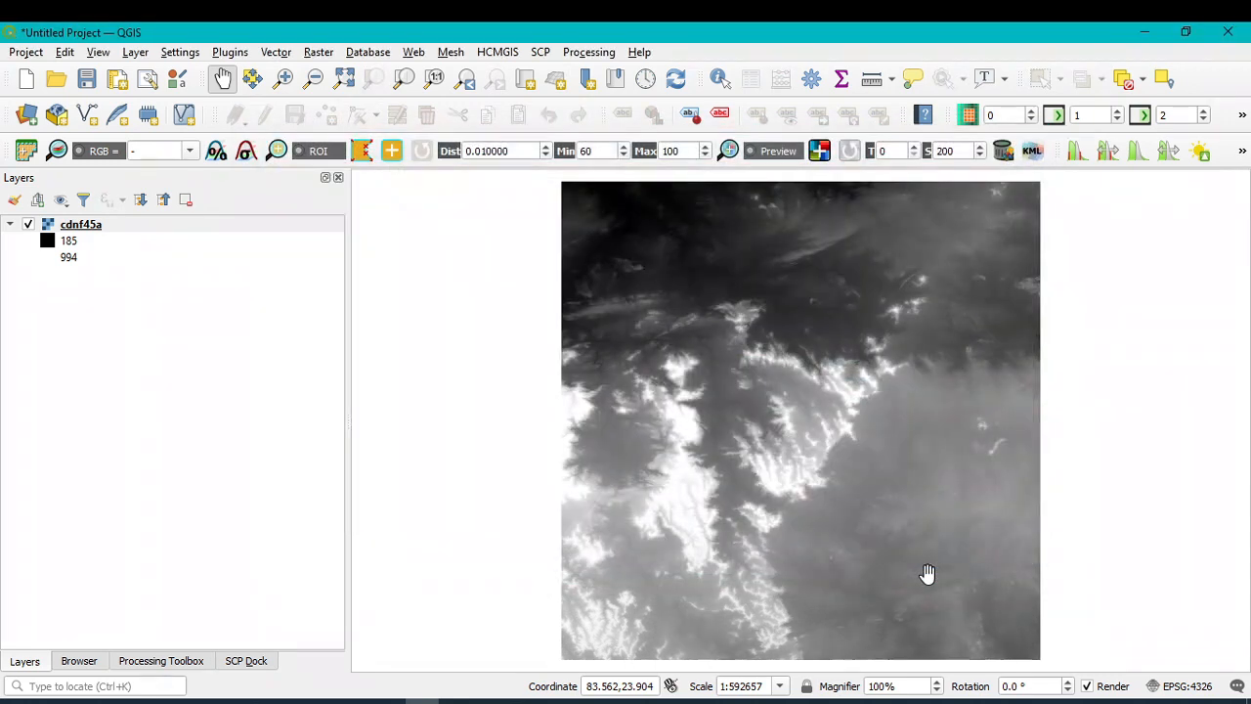
{"action": "left_click", "coordinate": [230, 52]}
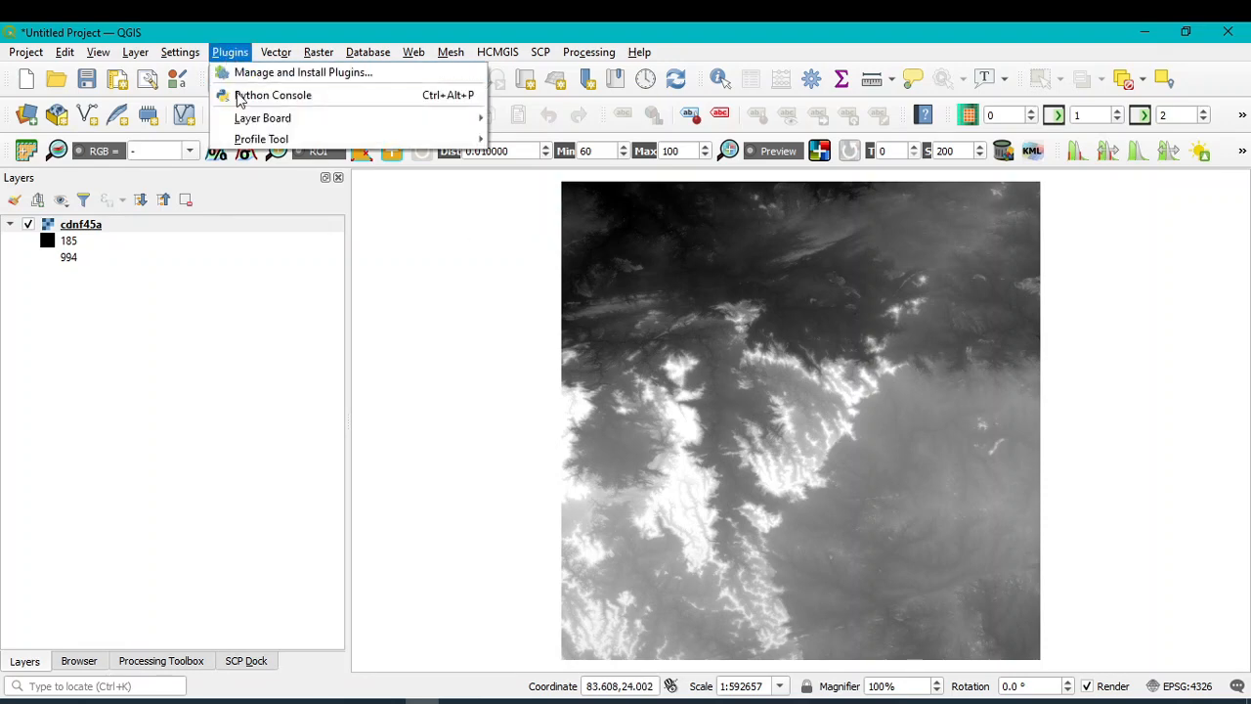
{"action": "mouse_move", "coordinate": [245, 140]}
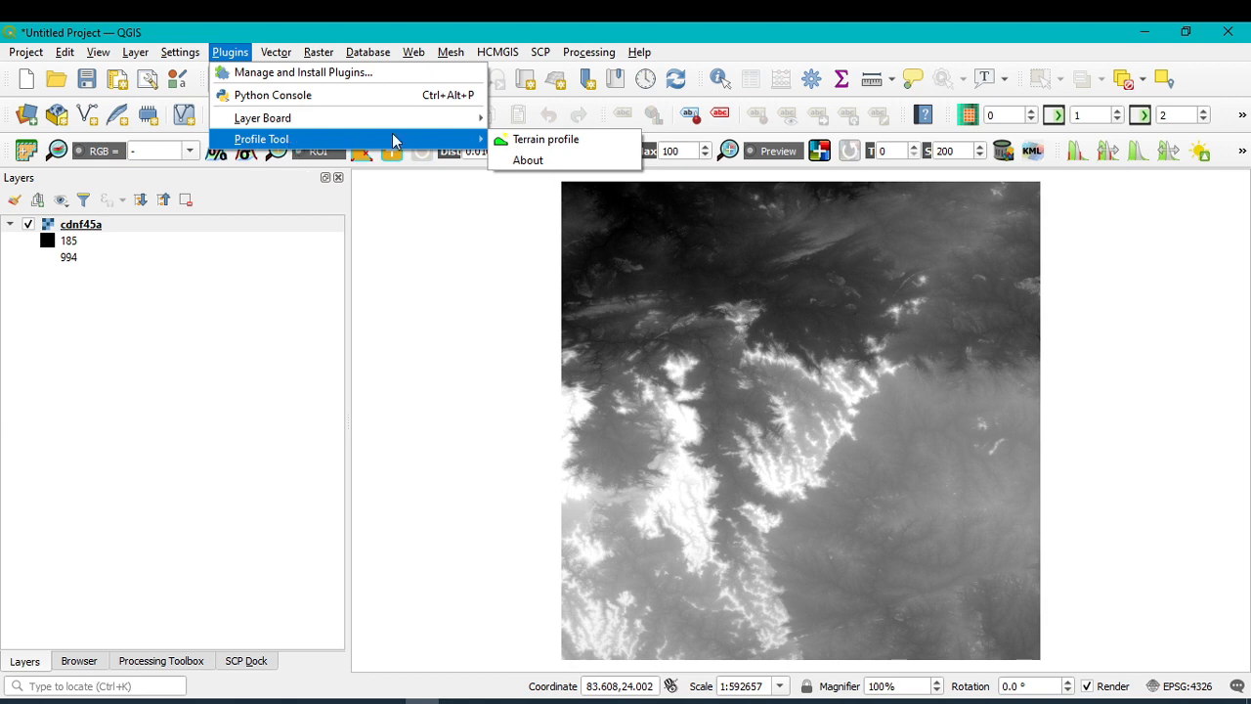
{"action": "left_click", "coordinate": [86, 248]}
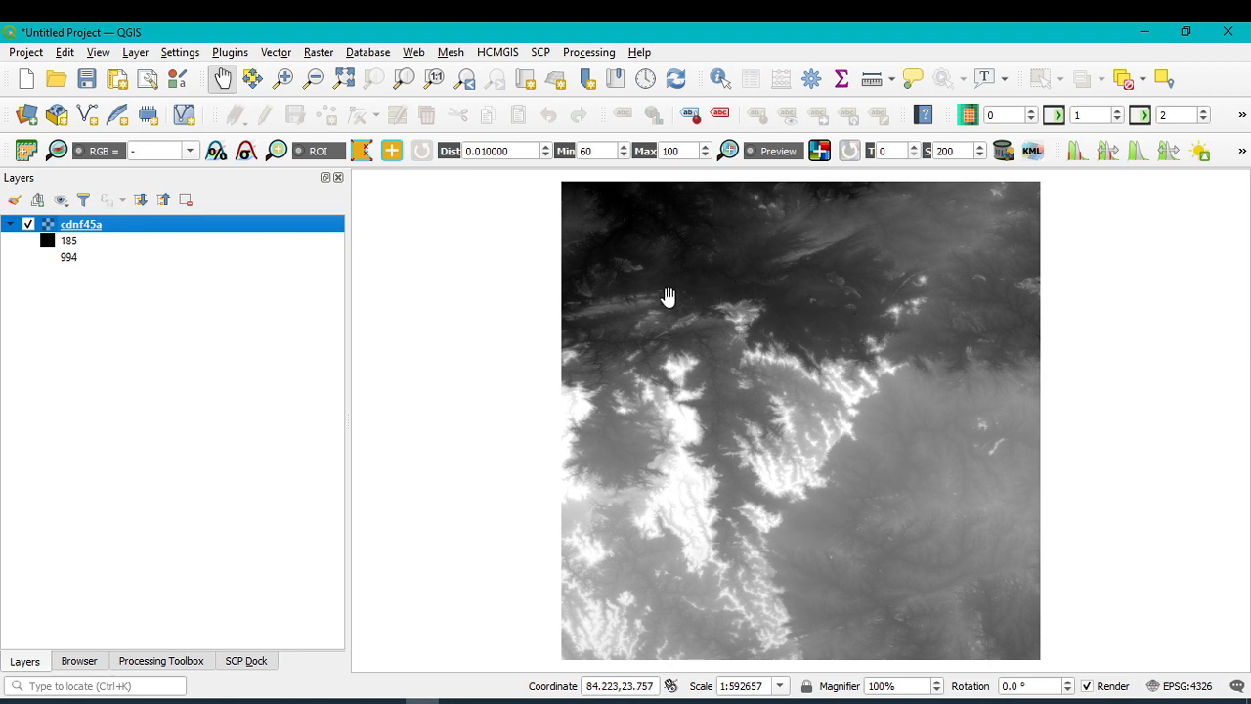
Step: Set the render type of the cdnf45a layer to Singleband pseudocolor in its symbology properties
{"action": "right_click", "coordinate": [90, 228]}
{"action": "left_click", "coordinate": [157, 511]}
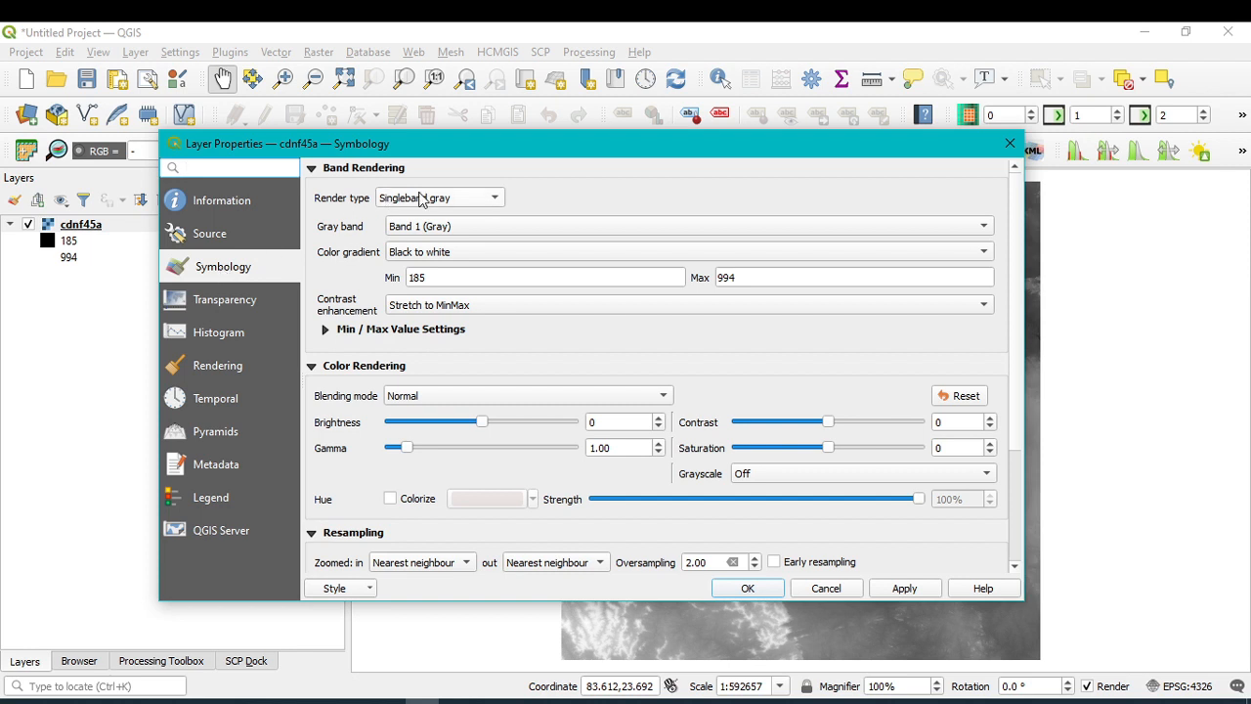
{"action": "left_click", "coordinate": [420, 198]}
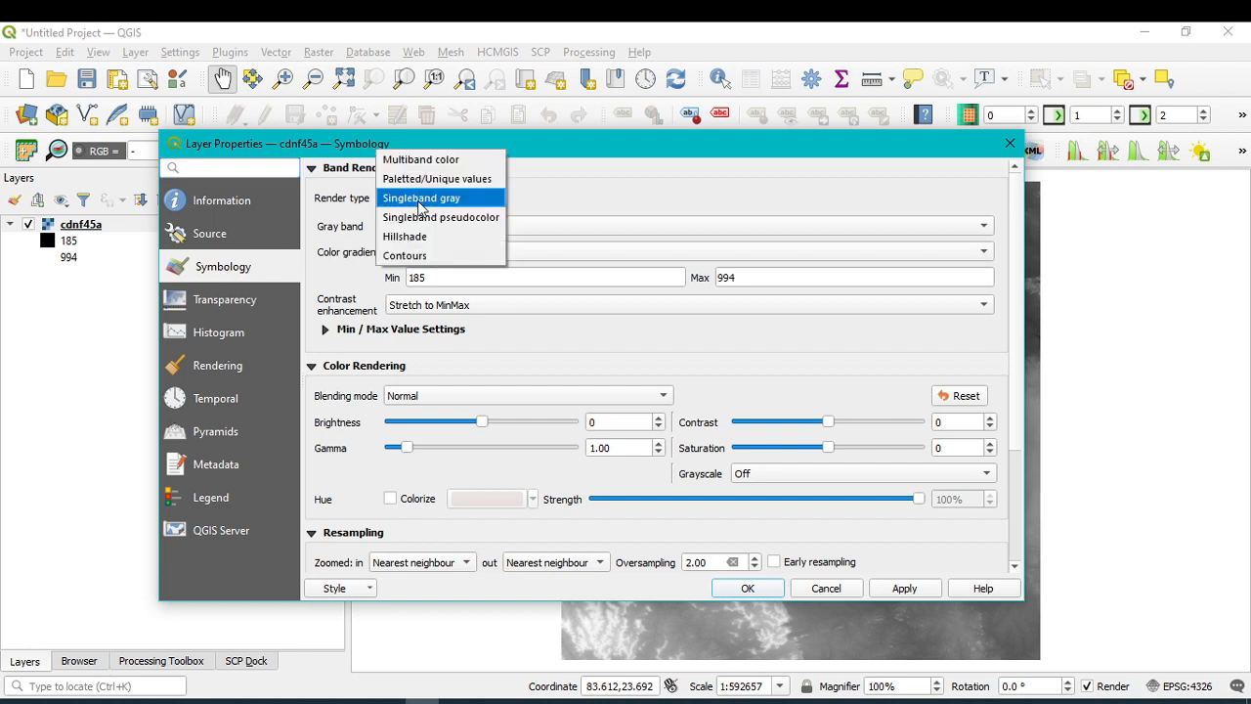
{"action": "left_click", "coordinate": [441, 218]}
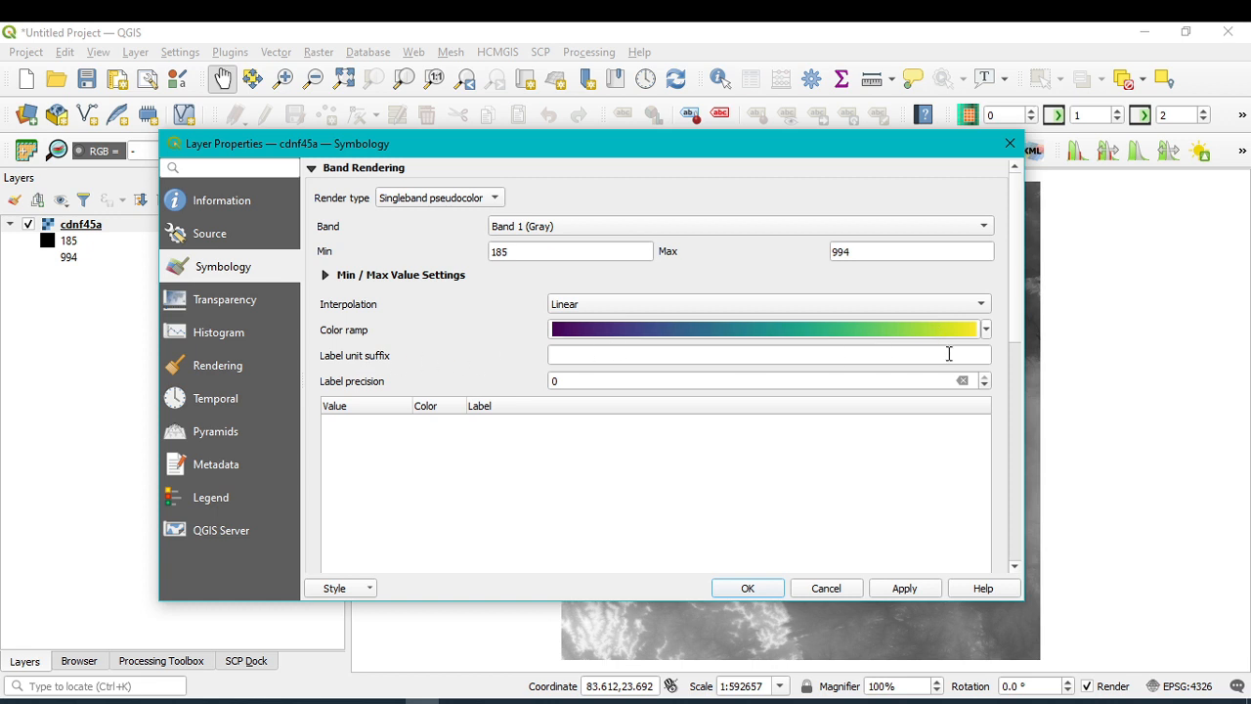
Step: Create a color ramp from the cpt-city catalog using the Topography palette "elevation" and apply it to the layer
{"action": "left_click", "coordinate": [986, 329]}
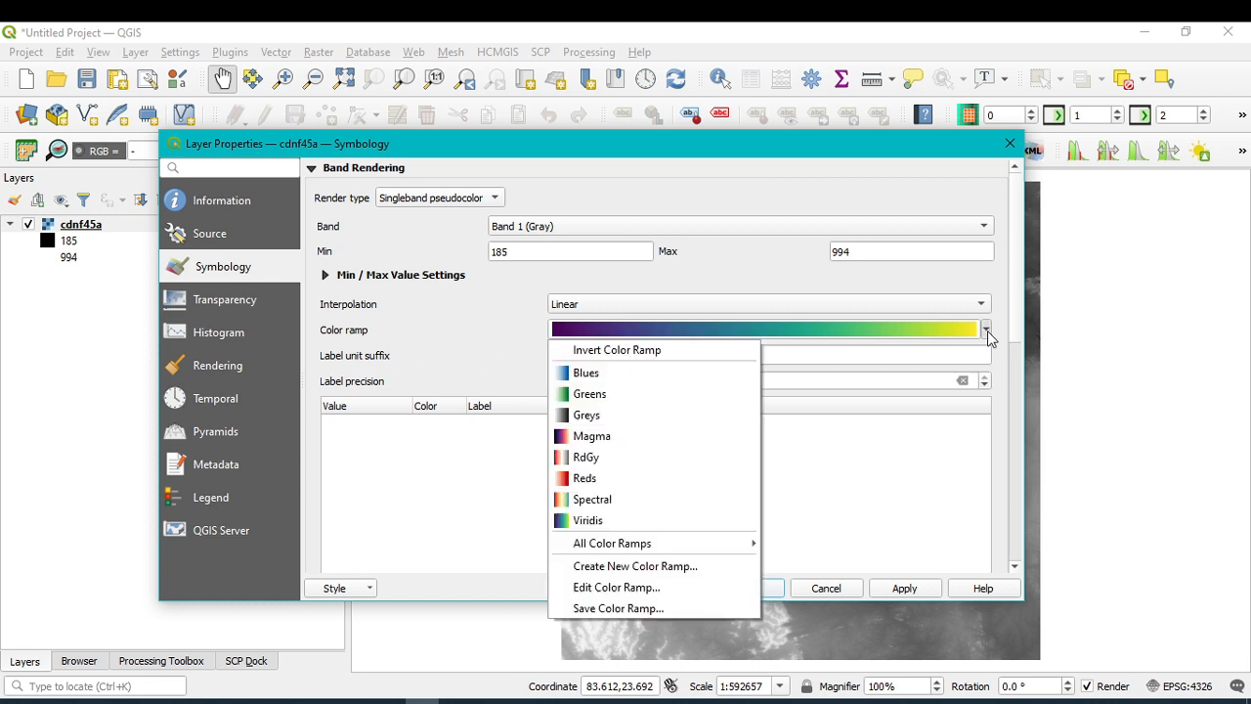
{"action": "left_click", "coordinate": [614, 567]}
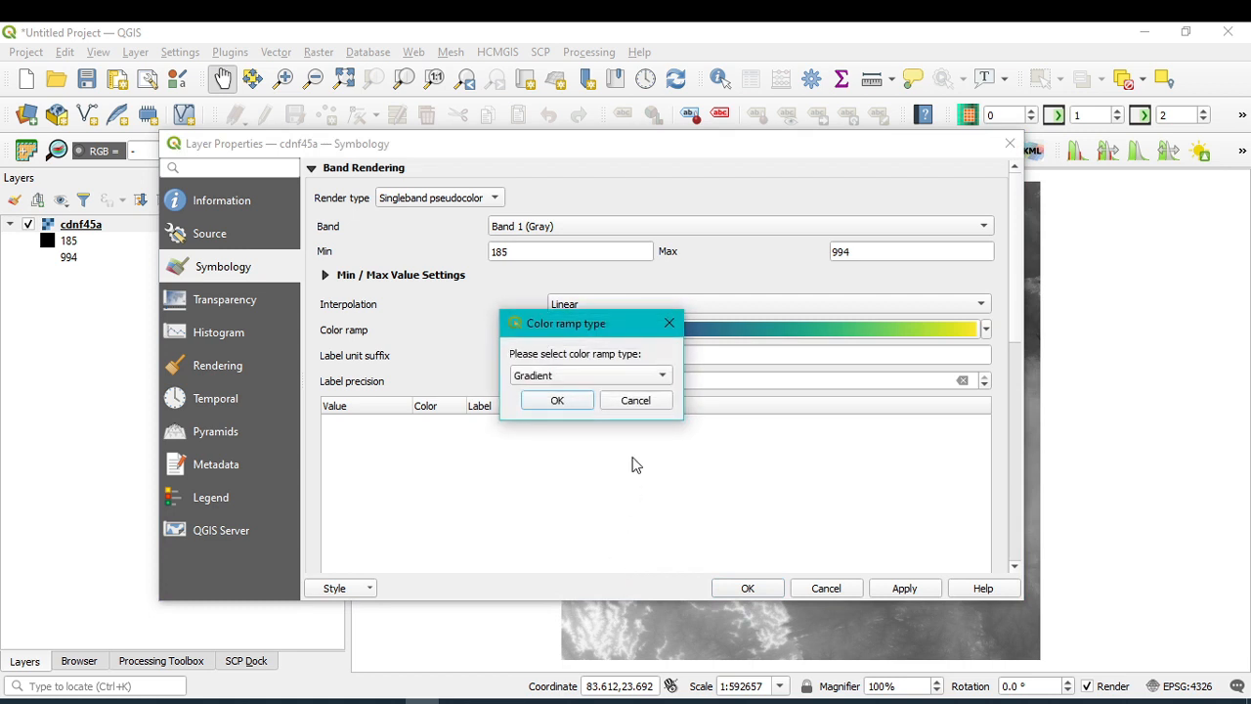
{"action": "left_click", "coordinate": [543, 381]}
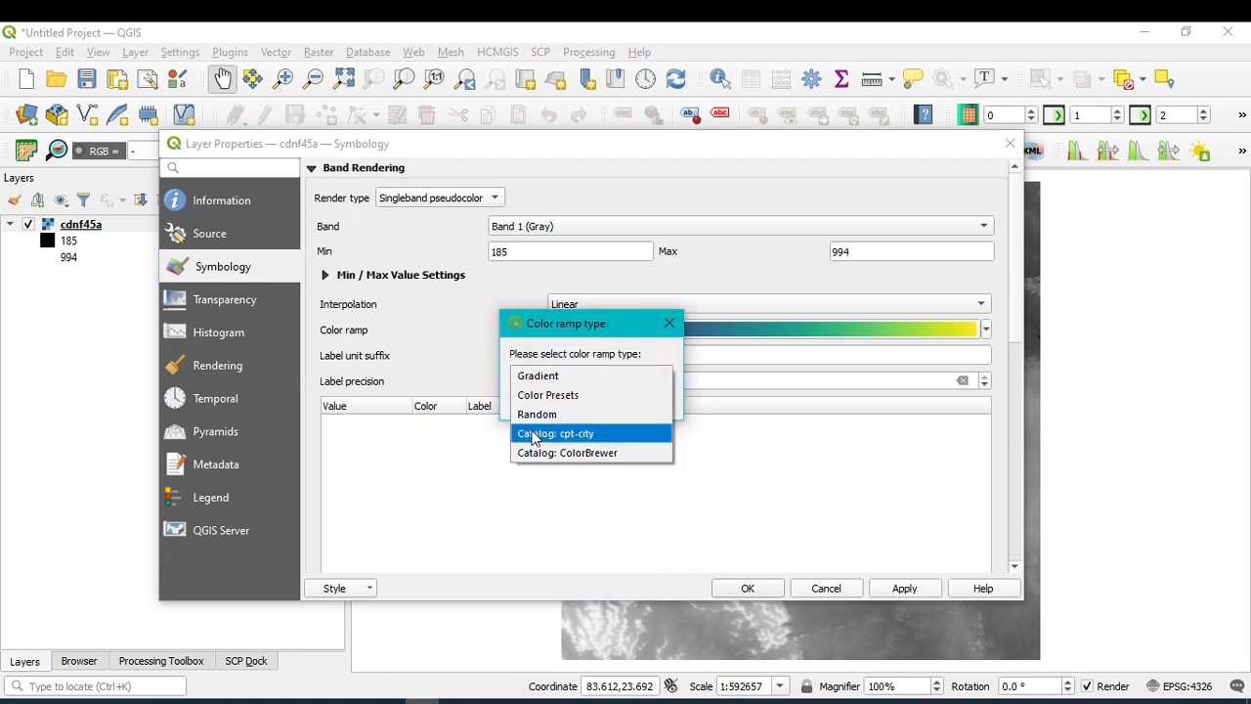
{"action": "left_click", "coordinate": [541, 435]}
{"action": "left_click", "coordinate": [558, 400]}
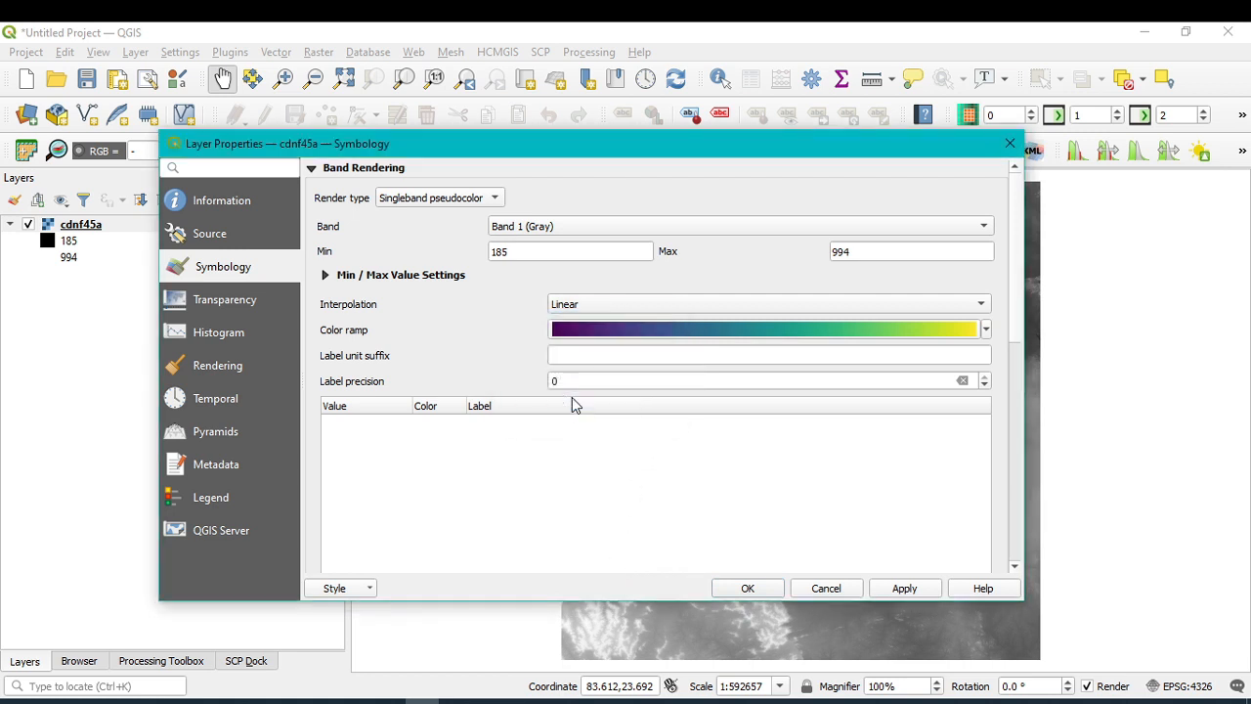
{"action": "left_click", "coordinate": [907, 587]}
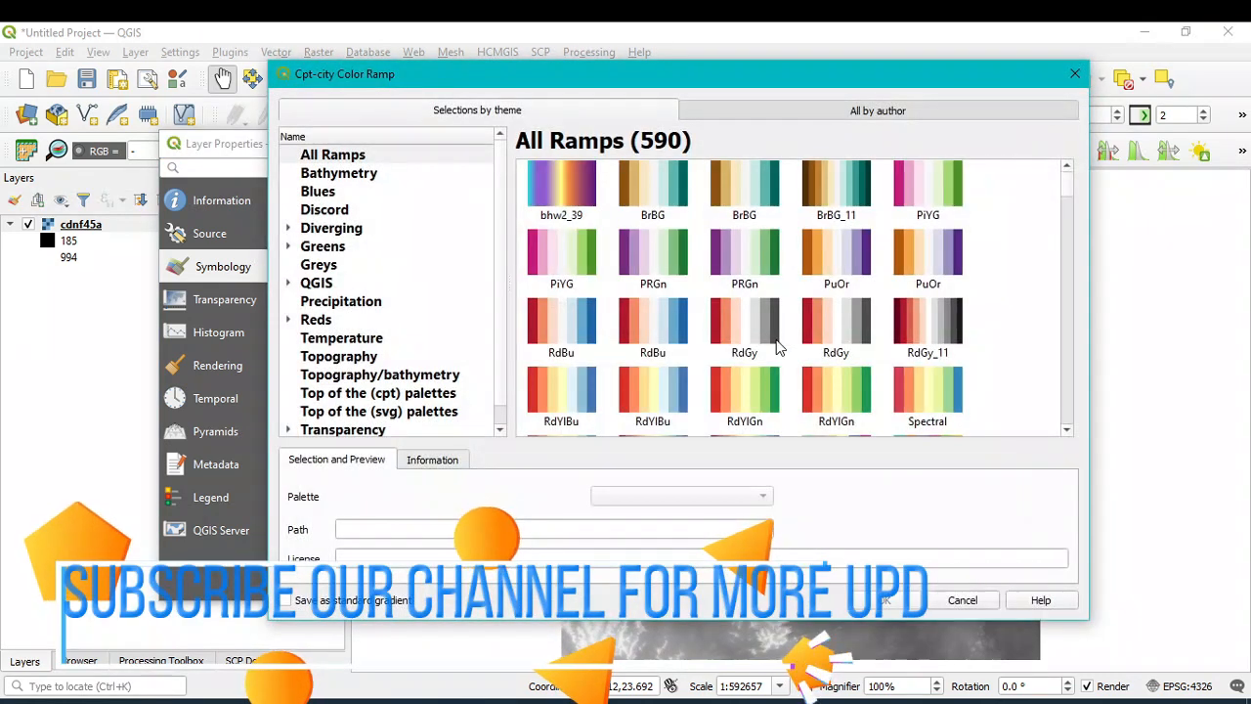
{"action": "left_click", "coordinate": [333, 358]}
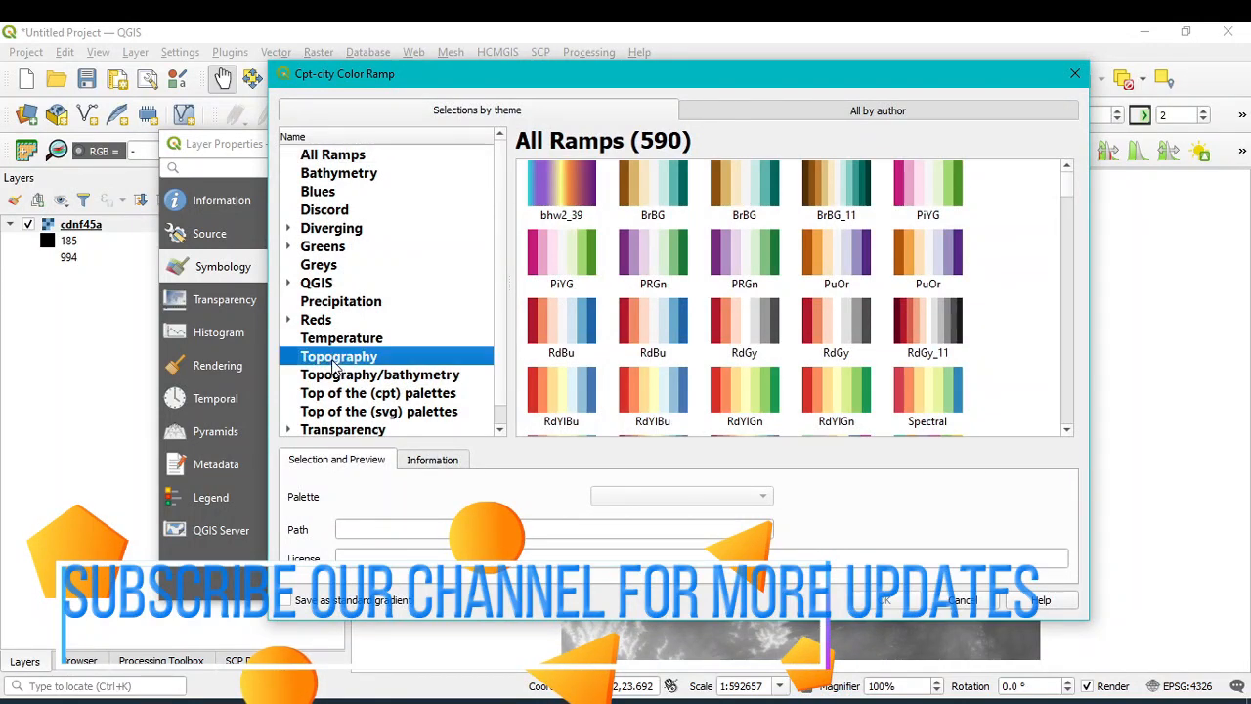
{"action": "left_click", "coordinate": [843, 203]}
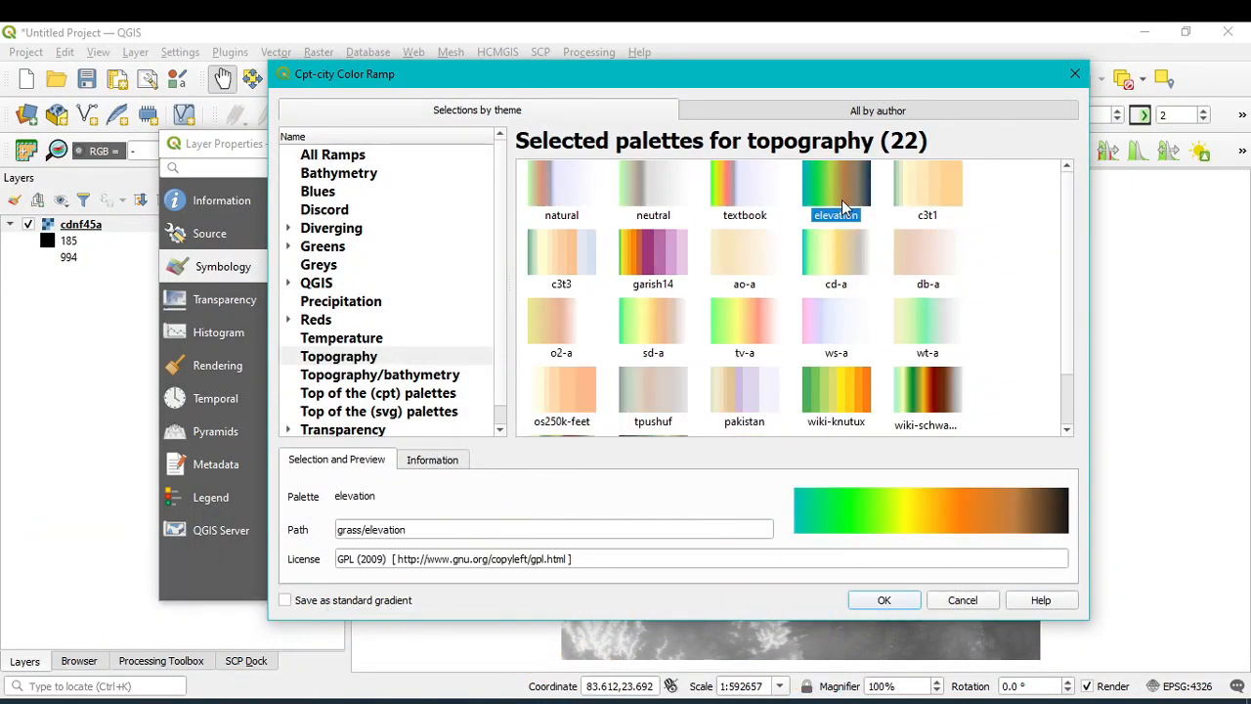
{"action": "left_click", "coordinate": [886, 596]}
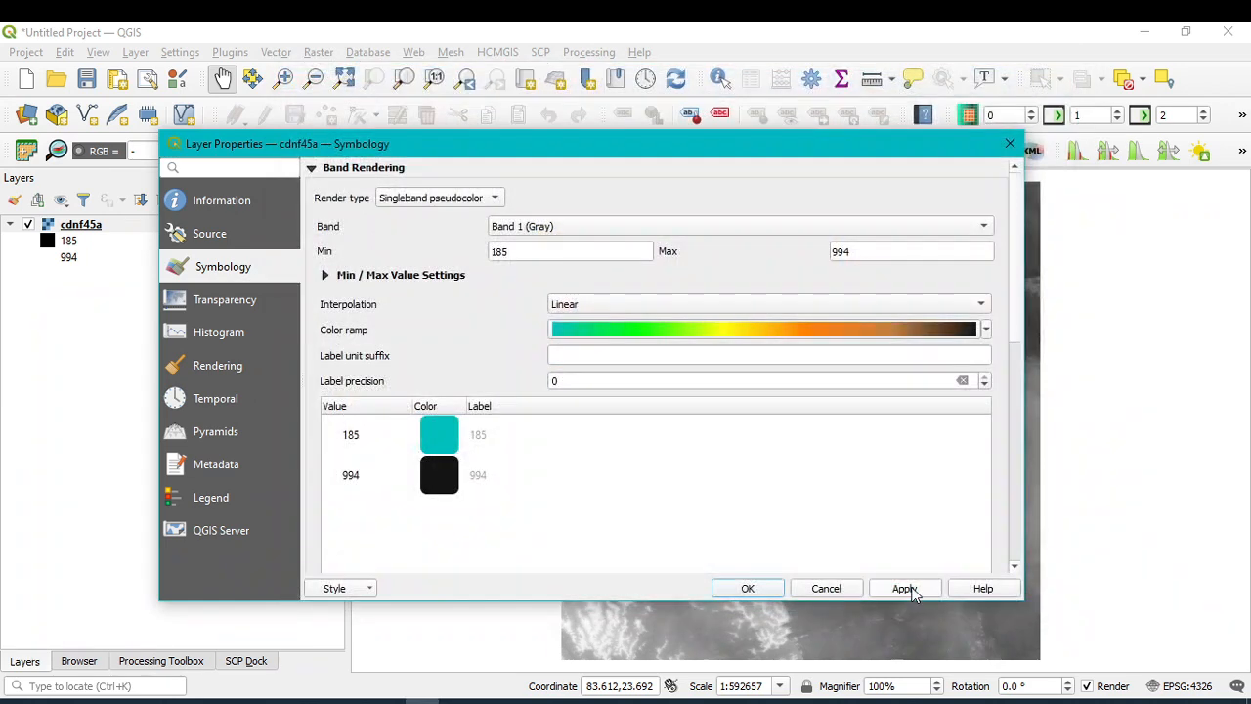
{"action": "left_click", "coordinate": [906, 588]}
Step: Try the Equal Interval classification mode for the color ramp and settle on Quantile
{"action": "scroll", "coordinate": [506, 517], "scroll_direction": "down", "scroll_amount": 3}
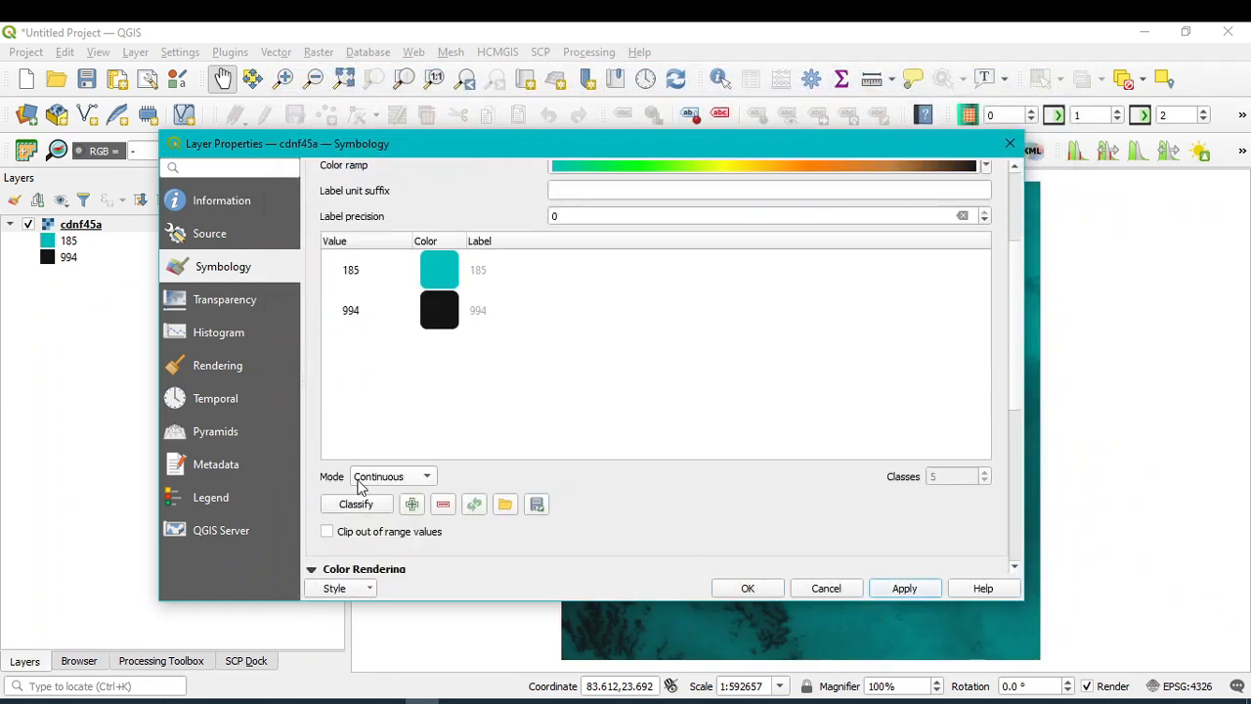
{"action": "left_click", "coordinate": [391, 476]}
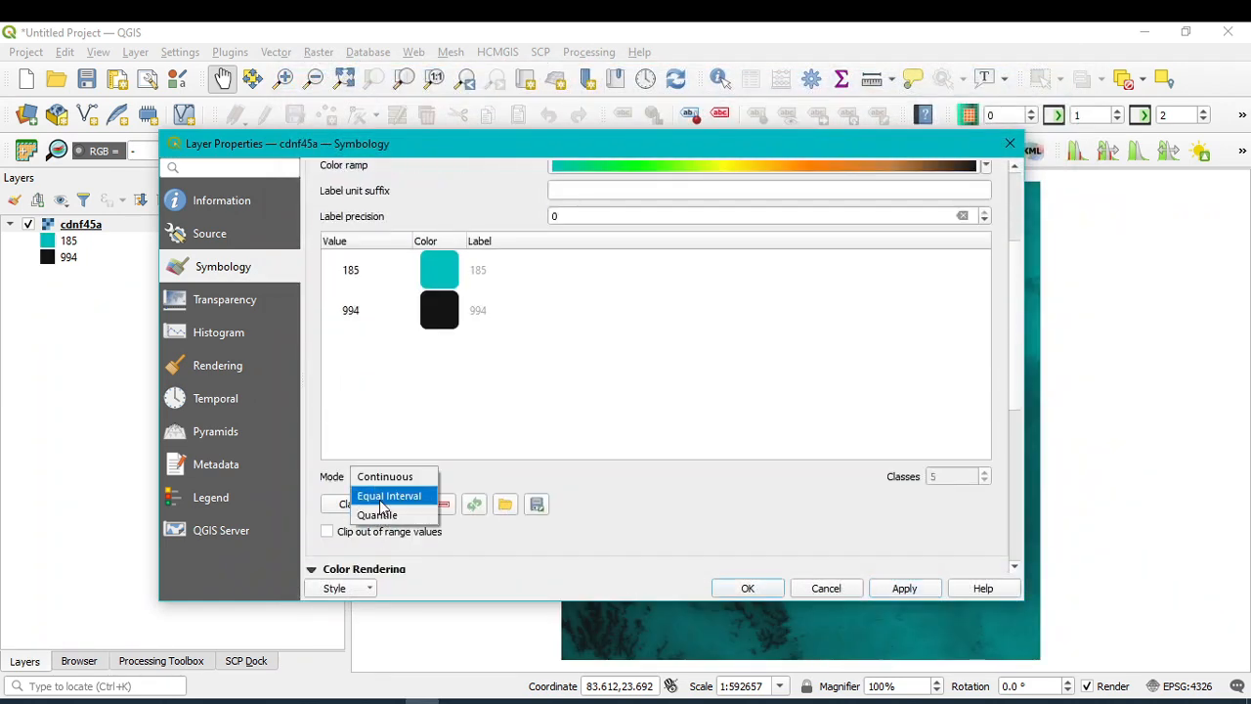
{"action": "left_click", "coordinate": [403, 495]}
{"action": "left_click", "coordinate": [425, 481]}
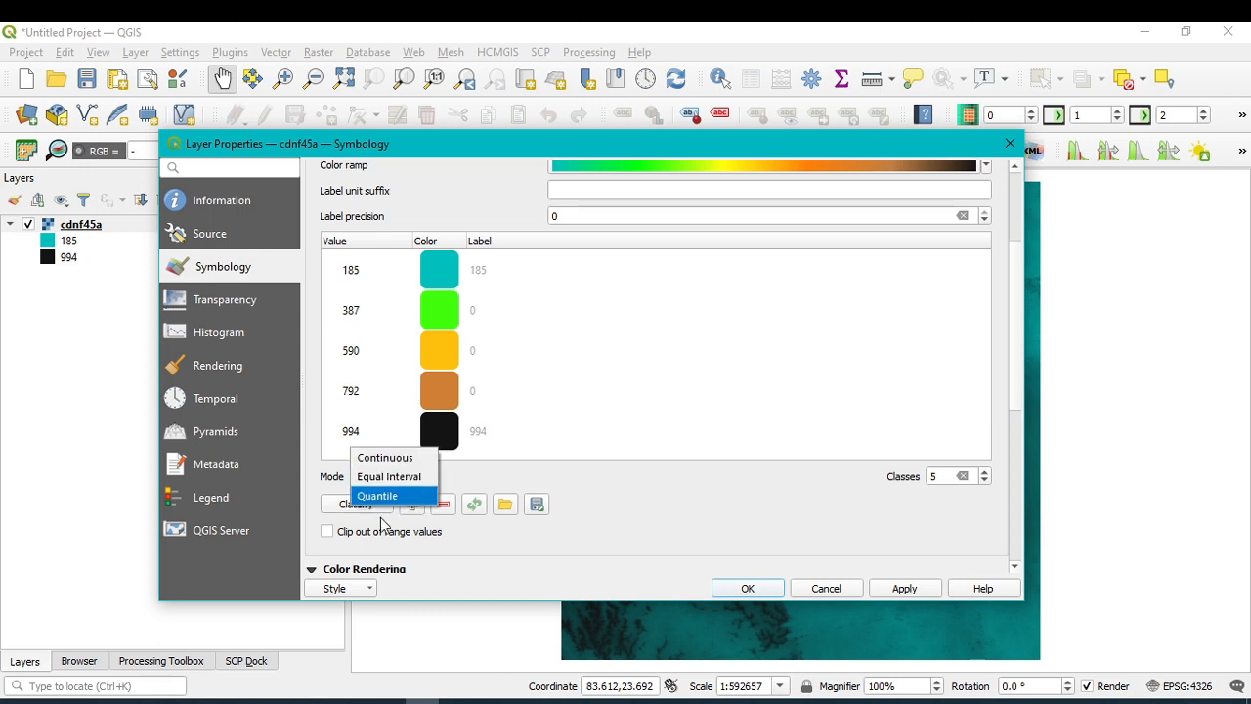
{"action": "left_click", "coordinate": [381, 496]}
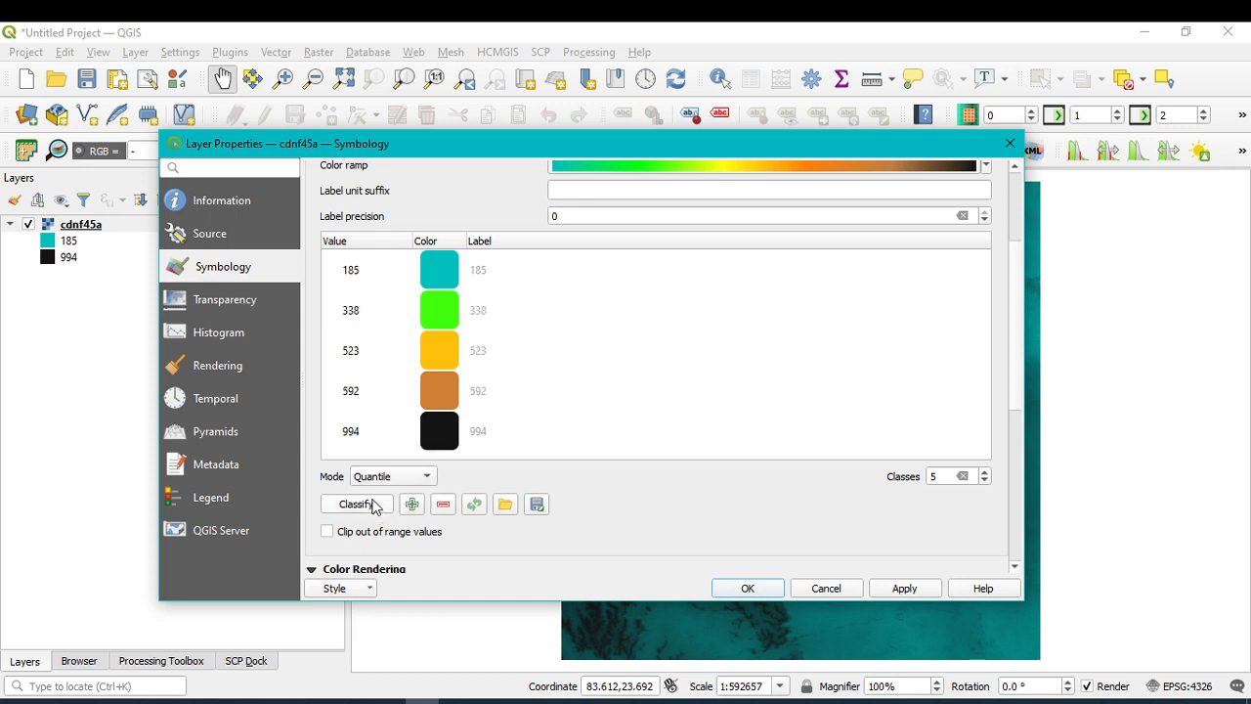
Step: Apply 17 classes to the layer's color classification and expand its legend in the layer list
{"action": "left_click", "coordinate": [985, 471]}
{"action": "left_click", "coordinate": [985, 471]}
{"action": "left_click", "coordinate": [985, 471]}
{"action": "left_click", "coordinate": [985, 472]}
{"action": "left_click", "coordinate": [985, 471]}
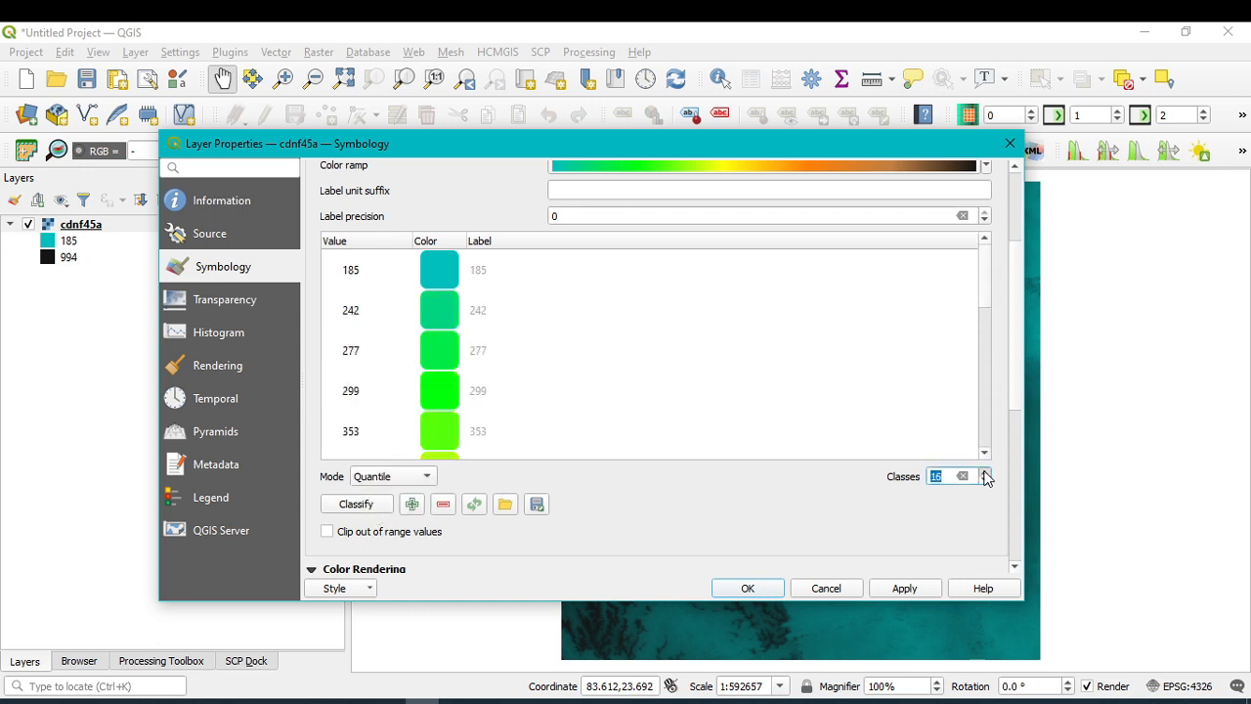
{"action": "left_click", "coordinate": [986, 471]}
{"action": "left_click", "coordinate": [986, 471]}
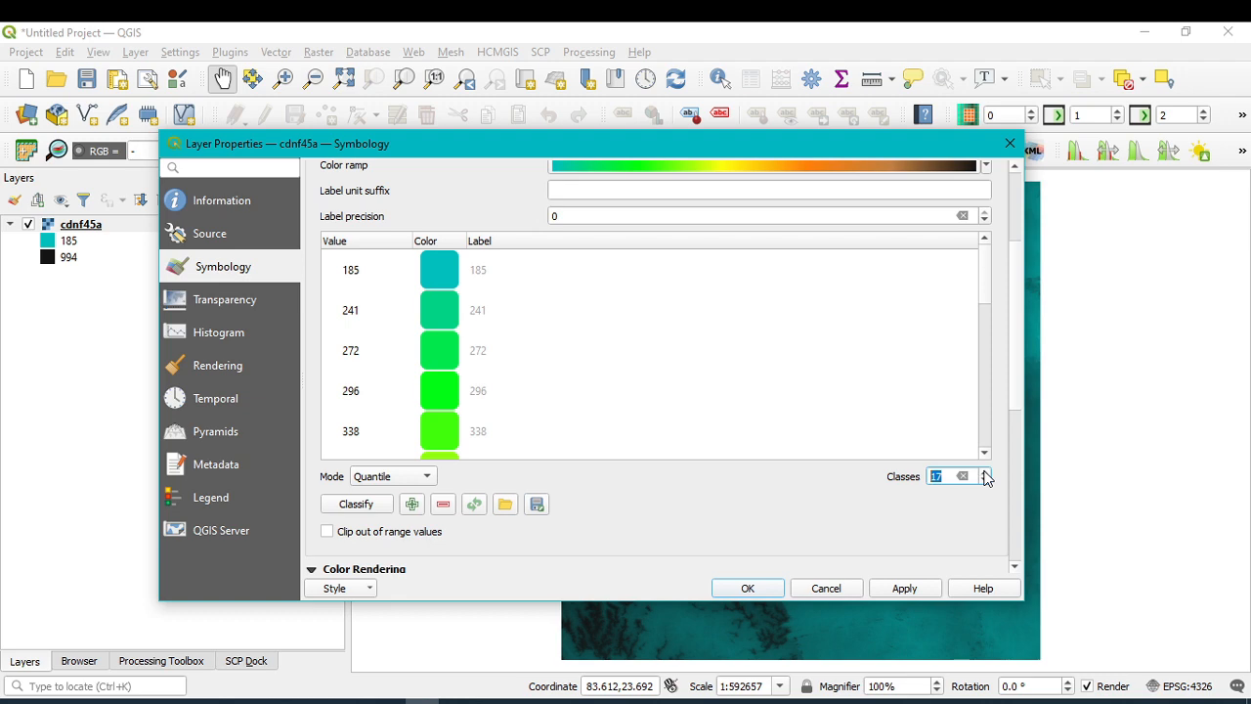
{"action": "left_click", "coordinate": [917, 588]}
{"action": "left_click", "coordinate": [744, 588]}
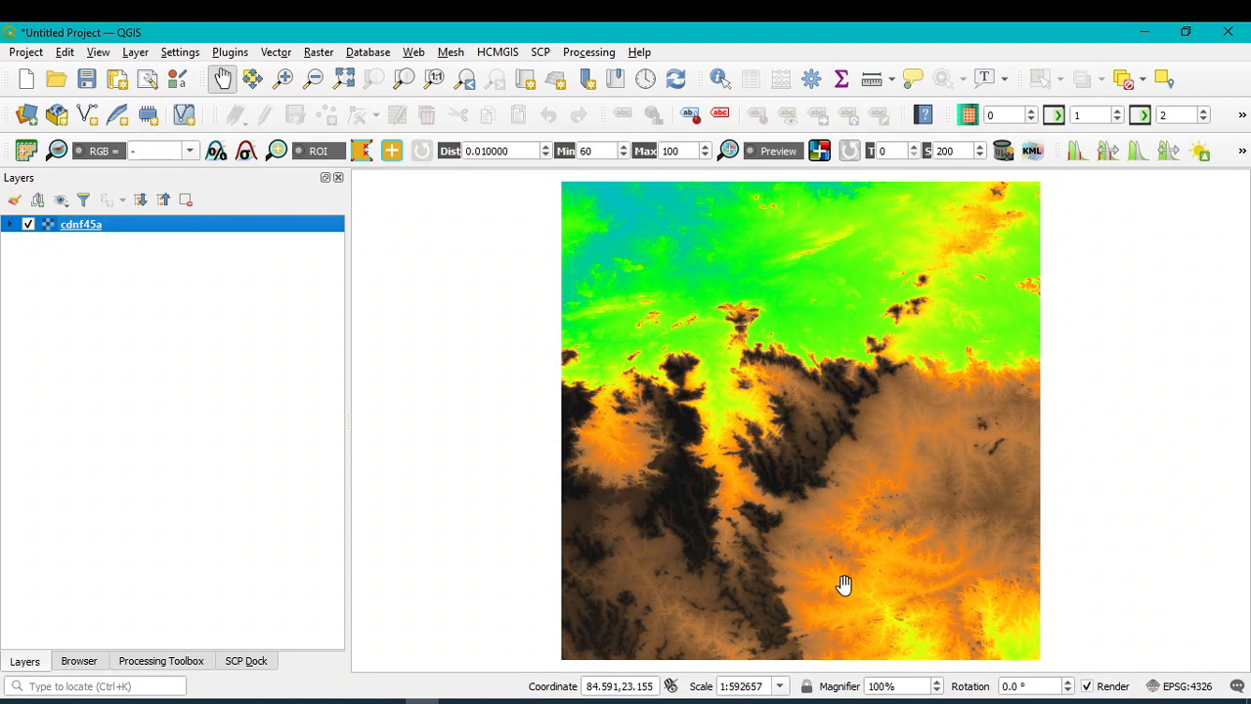
{"action": "left_click", "coordinate": [11, 223]}
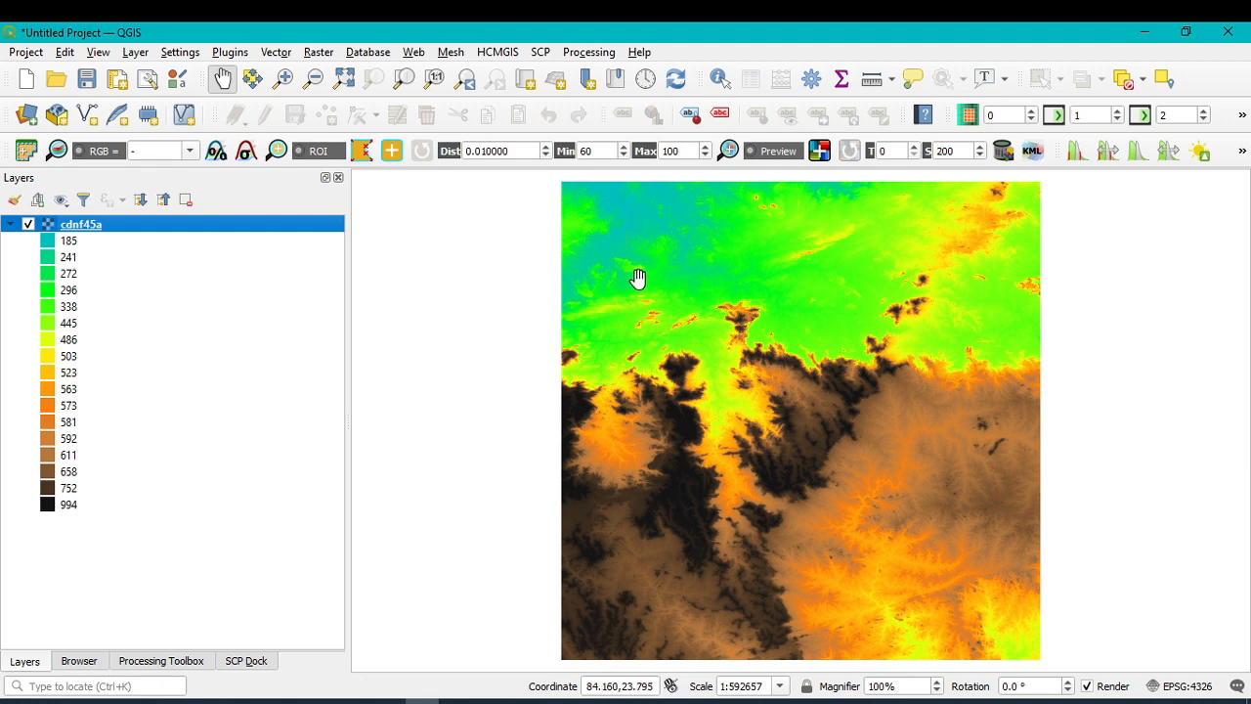
Step: Begin creating a new color ramp from the cpt-city catalog in the cdnf45a layer's symbology properties
{"action": "right_click", "coordinate": [116, 227]}
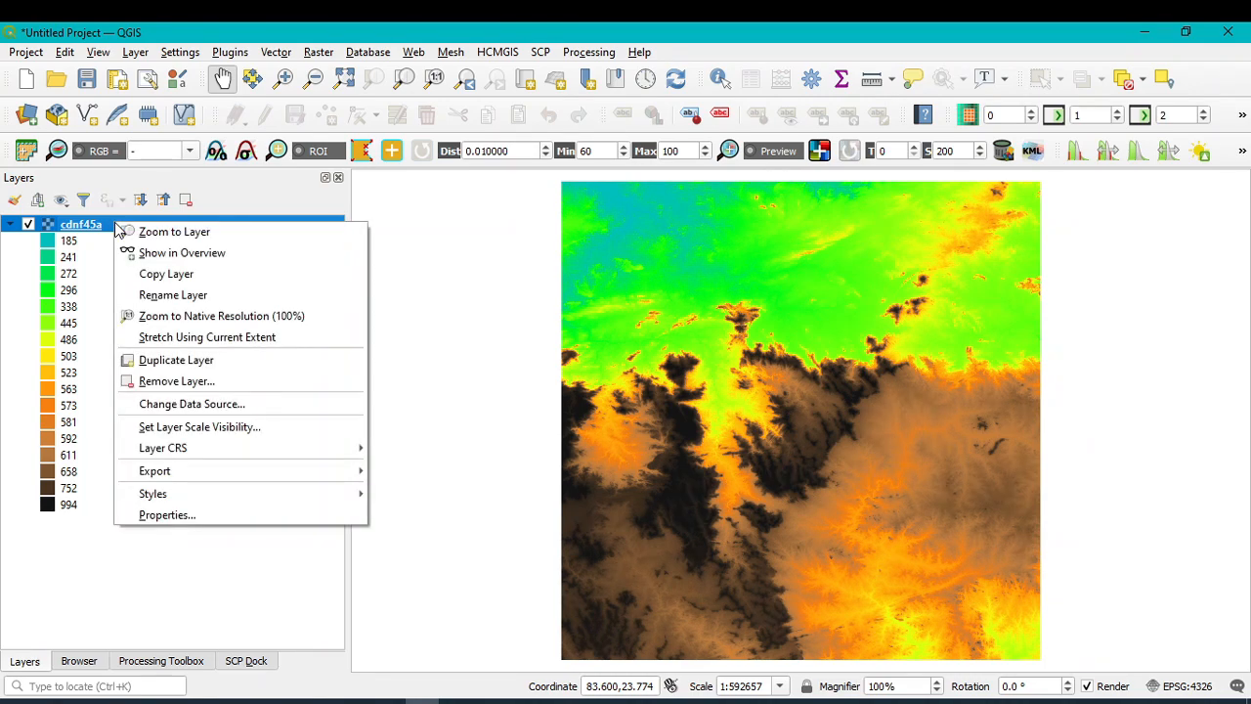
{"action": "left_click", "coordinate": [173, 511]}
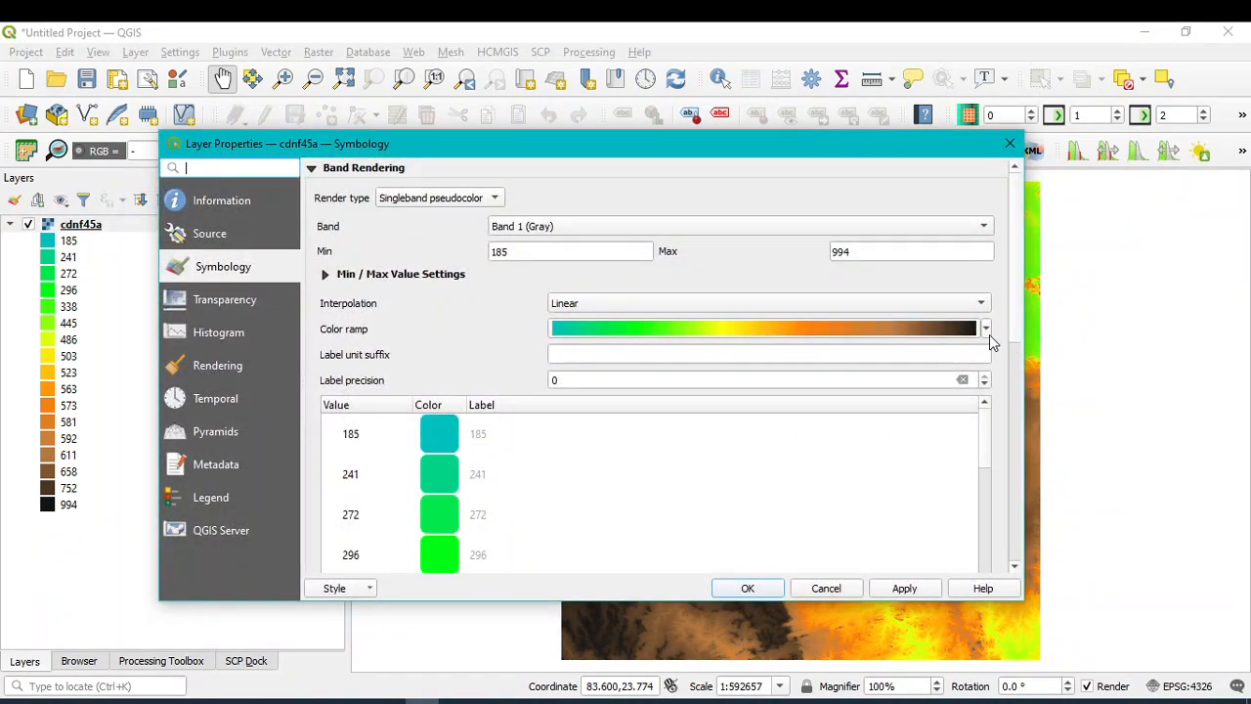
{"action": "left_click", "coordinate": [987, 333]}
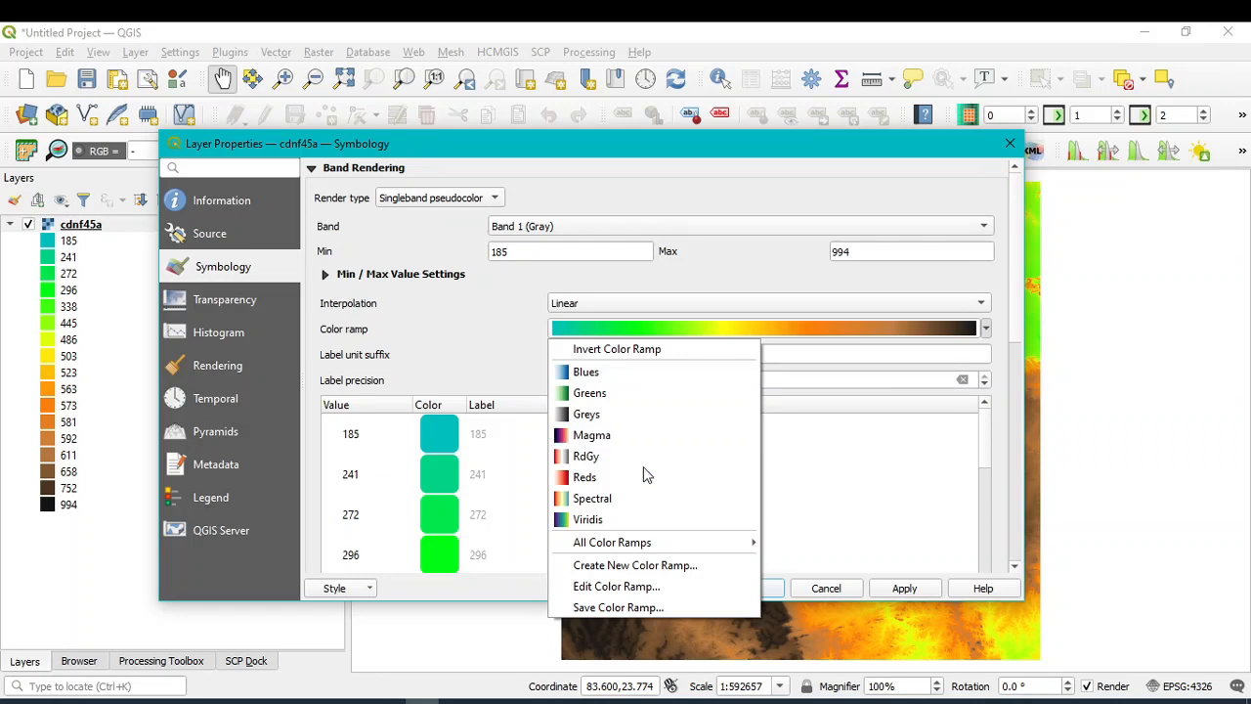
{"action": "left_click", "coordinate": [619, 565]}
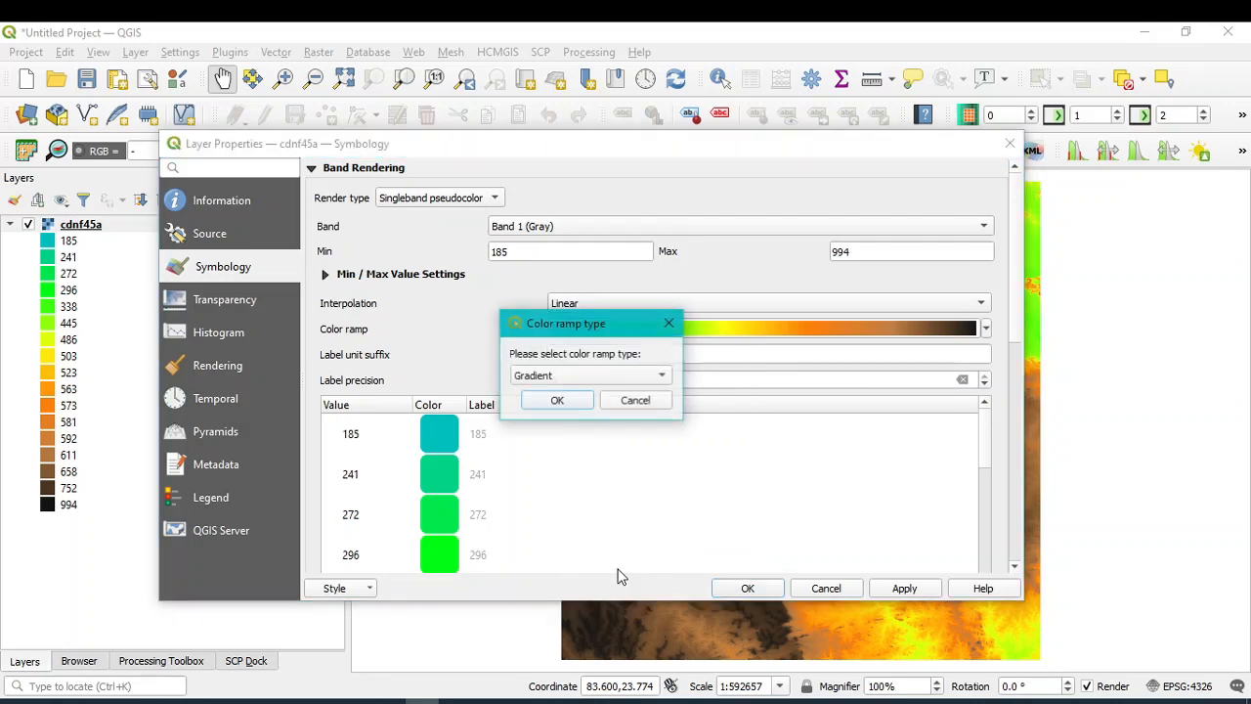
{"action": "left_click", "coordinate": [610, 376]}
{"action": "left_click", "coordinate": [556, 433]}
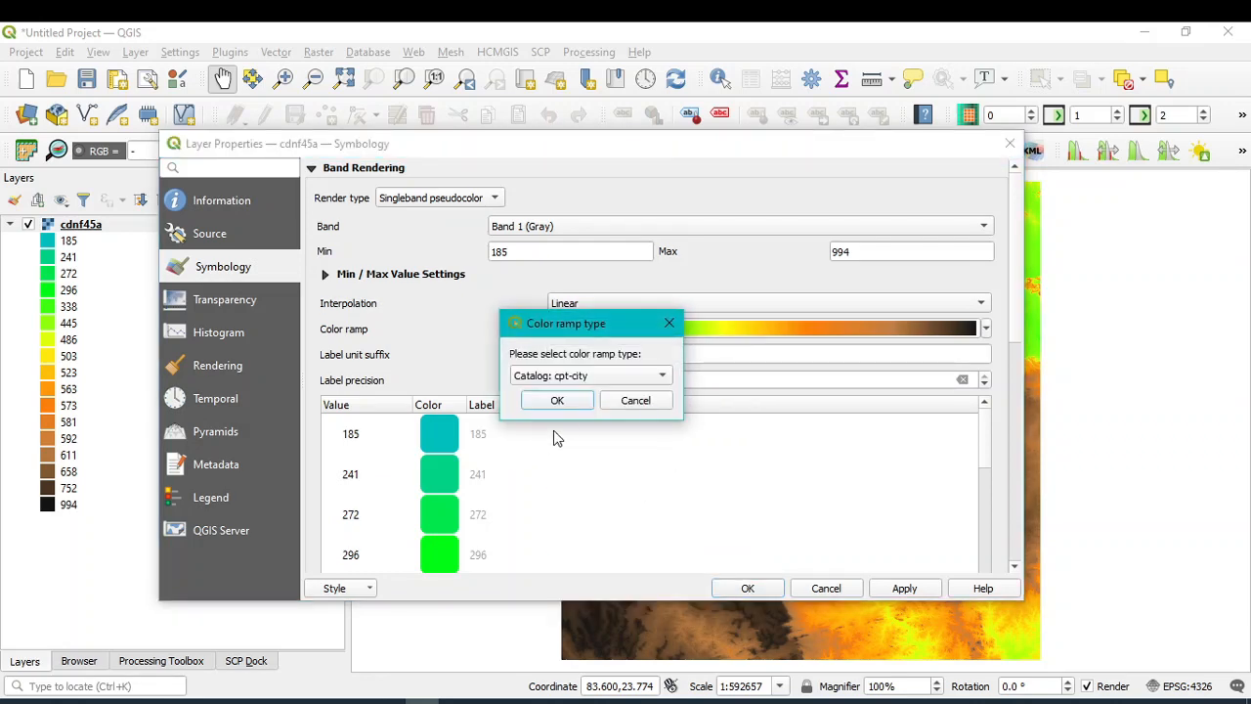
{"action": "left_click", "coordinate": [567, 405]}
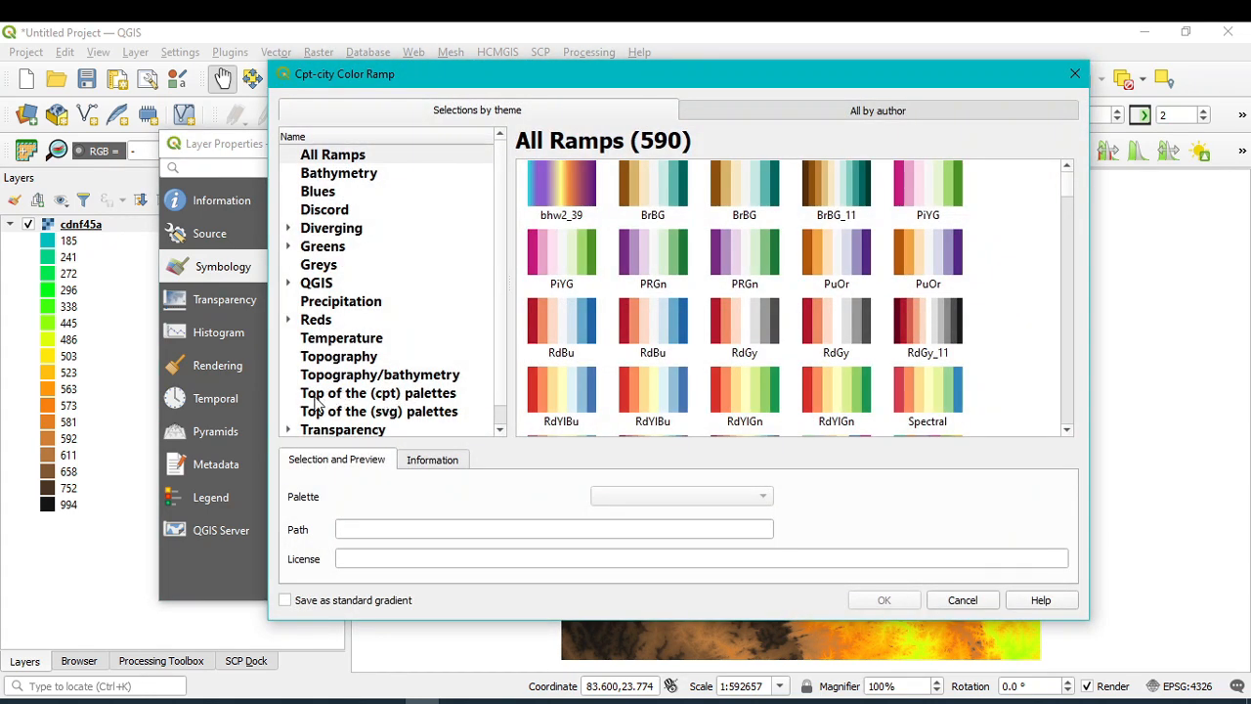
Step: Choose the "bcyr" palette from the Top of the (cpt) palettes theme and apply it to the layer
{"action": "left_click", "coordinate": [417, 395]}
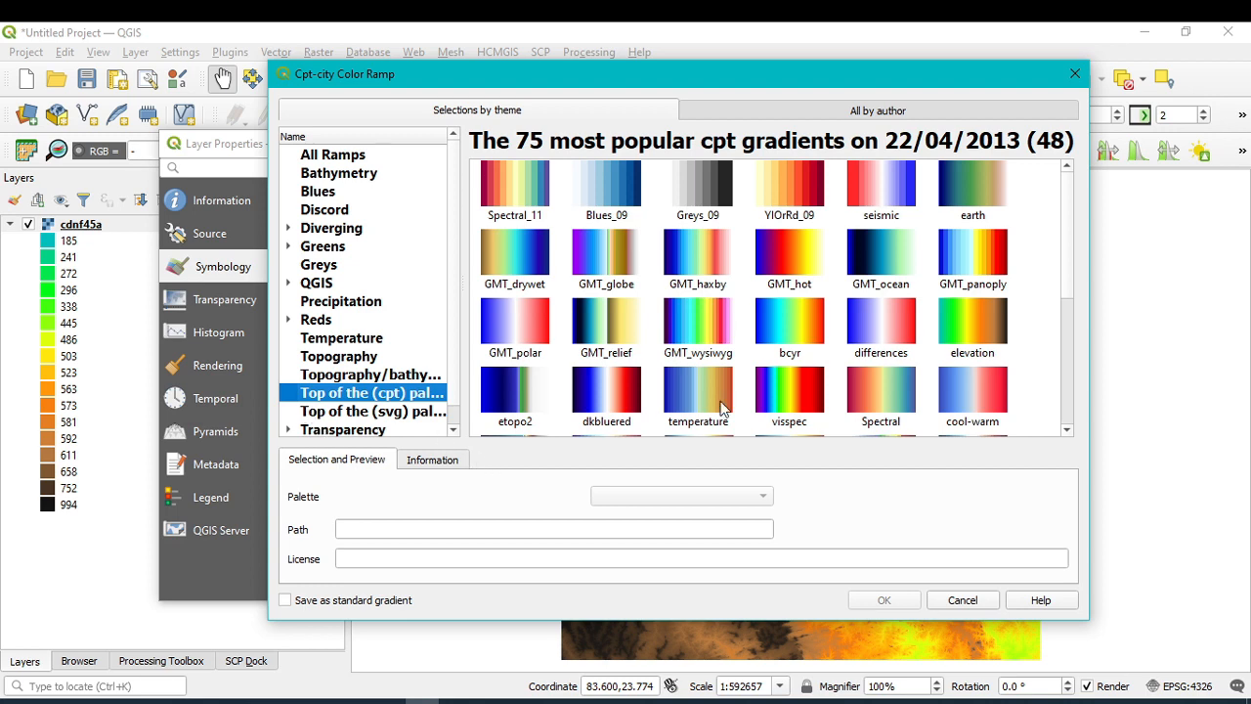
{"action": "left_click", "coordinate": [791, 330]}
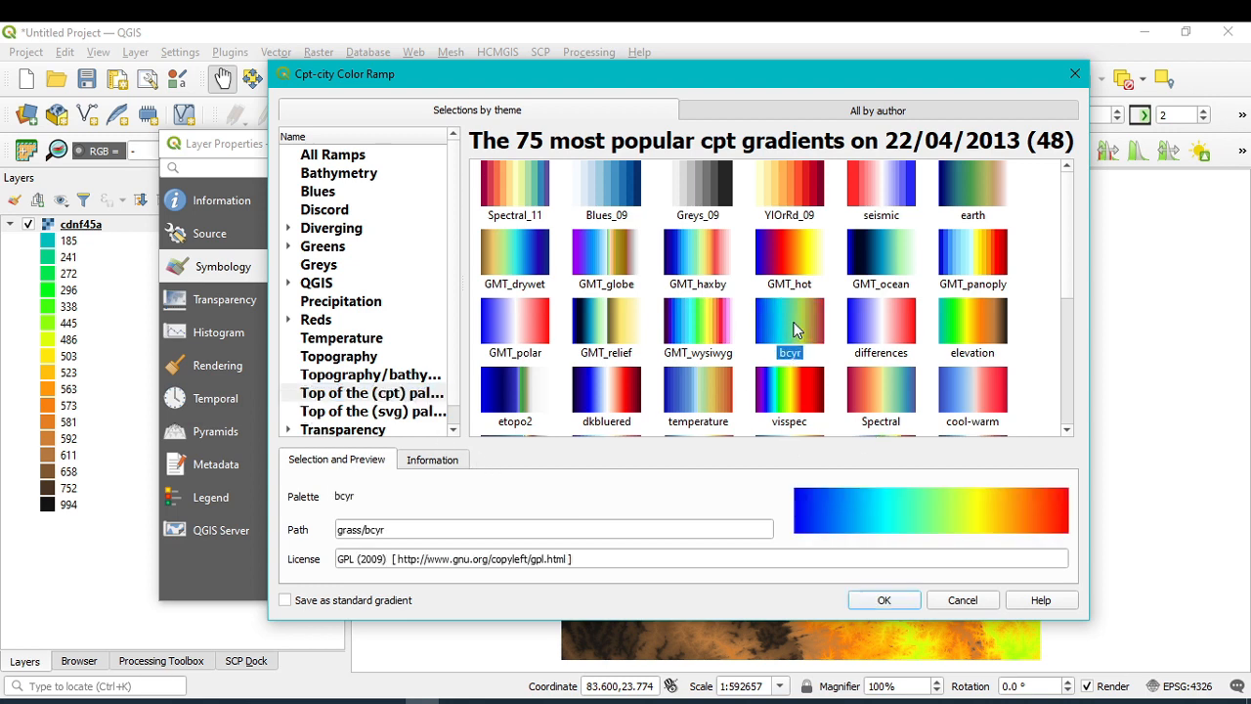
{"action": "left_click", "coordinate": [890, 602]}
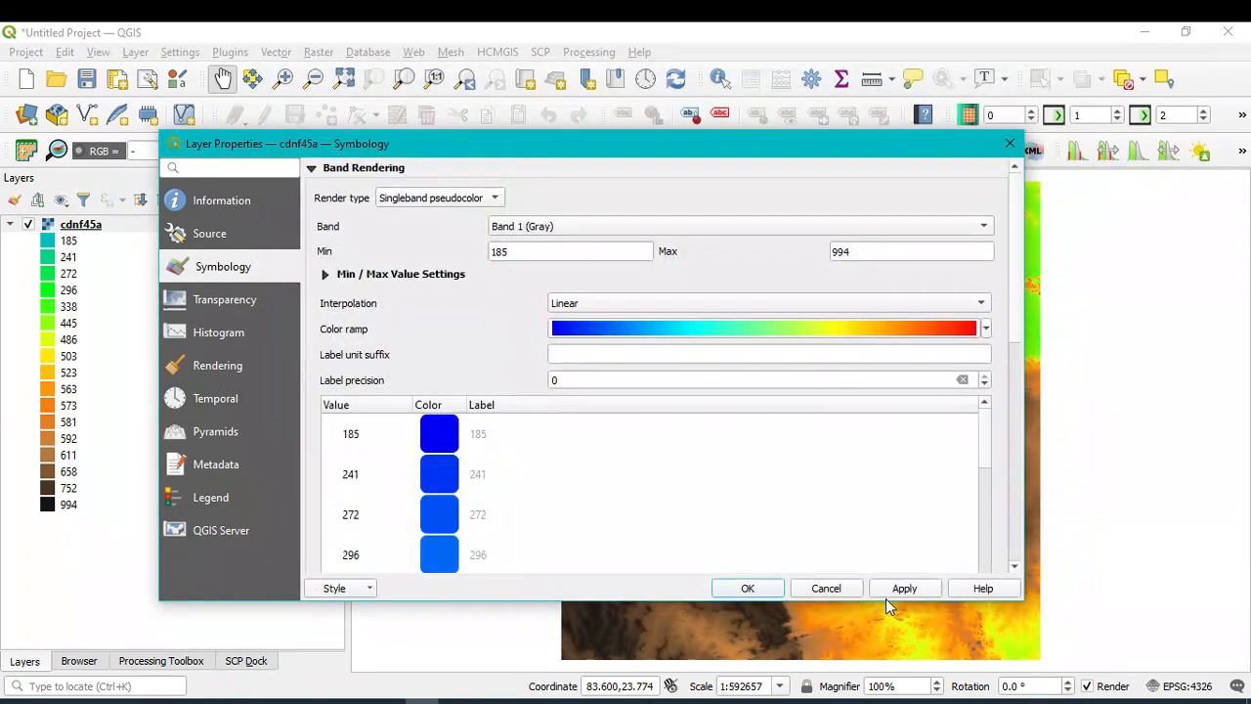
{"action": "left_click", "coordinate": [904, 588]}
{"action": "left_click", "coordinate": [753, 590]}
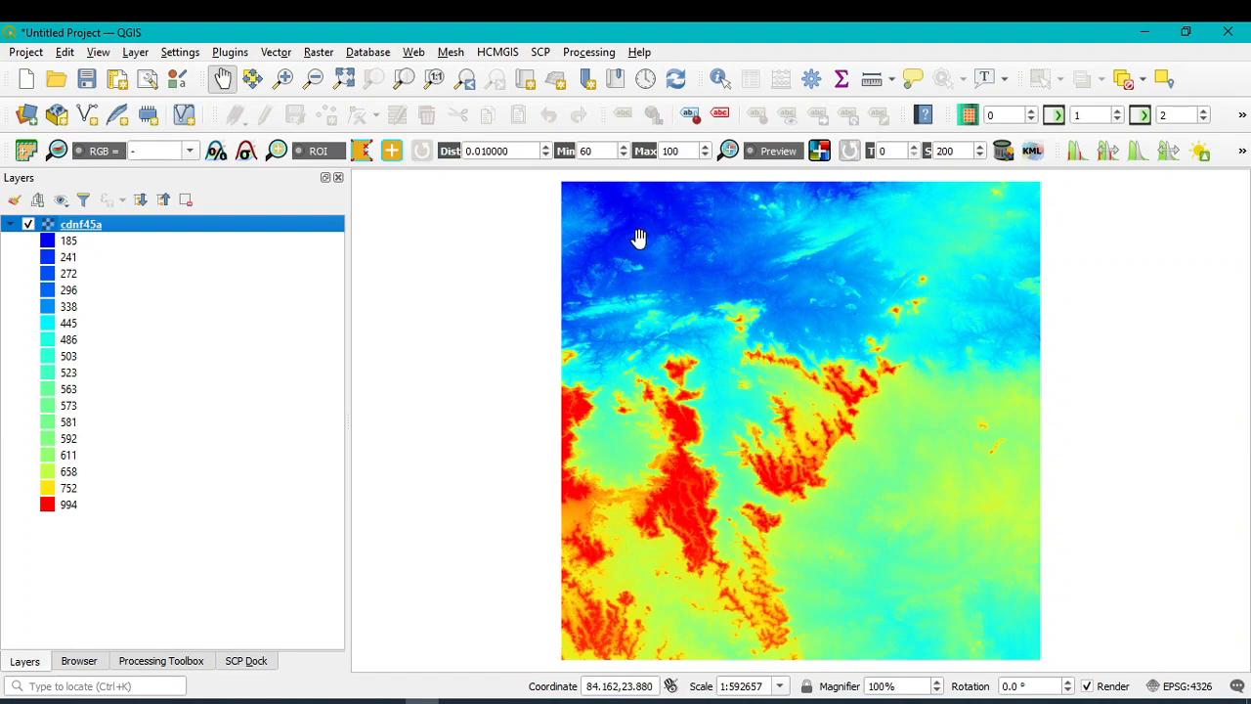
Step: Change the render type of the cdnf45a layer to Hillshade in its symbology properties
{"action": "scroll", "coordinate": [725, 394], "scroll_direction": "up", "scroll_amount": 1}
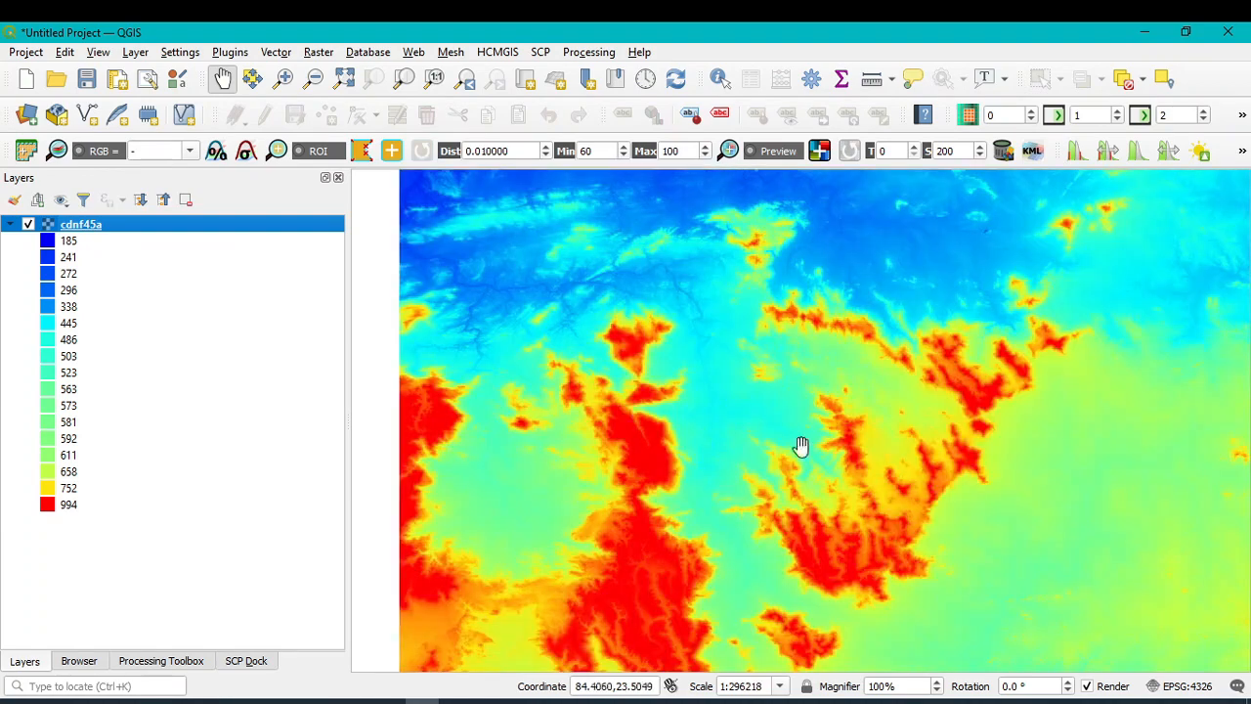
{"action": "left_click_drag", "start_coordinate": [900, 528], "coordinate": [914, 411]}
{"action": "scroll", "coordinate": [827, 421], "scroll_direction": "up", "scroll_amount": 1}
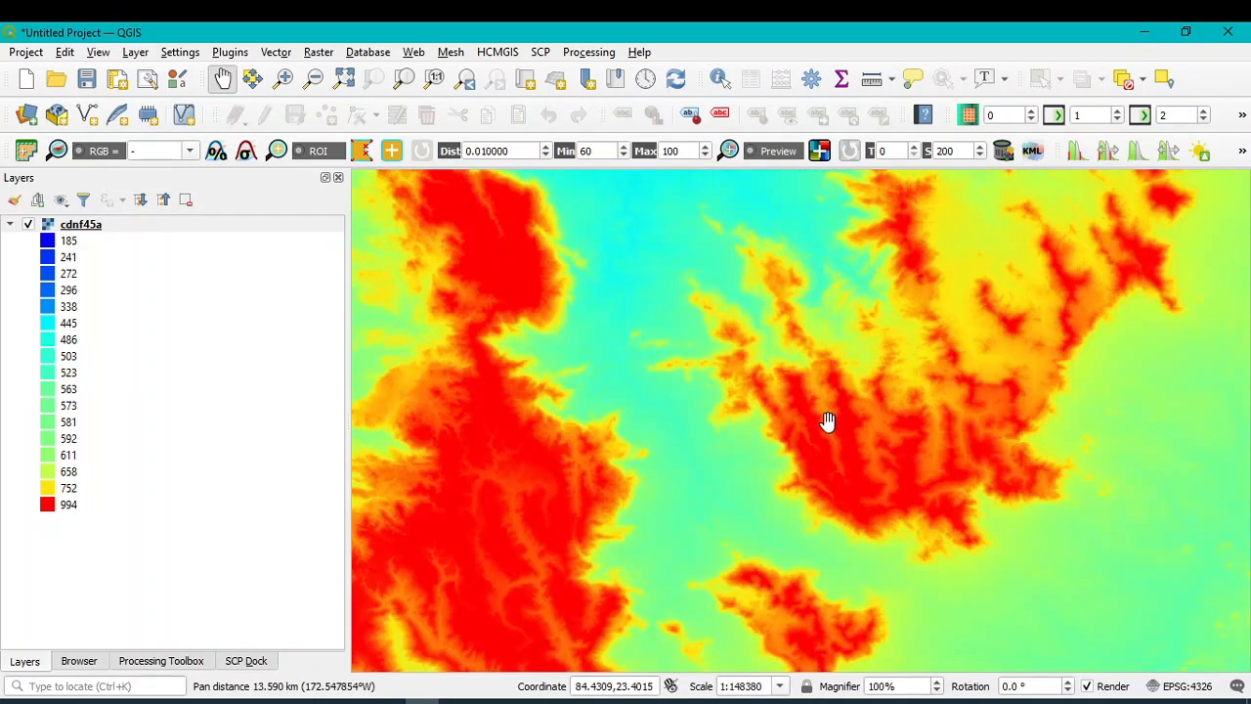
{"action": "scroll", "coordinate": [966, 422], "scroll_direction": "down", "scroll_amount": 1}
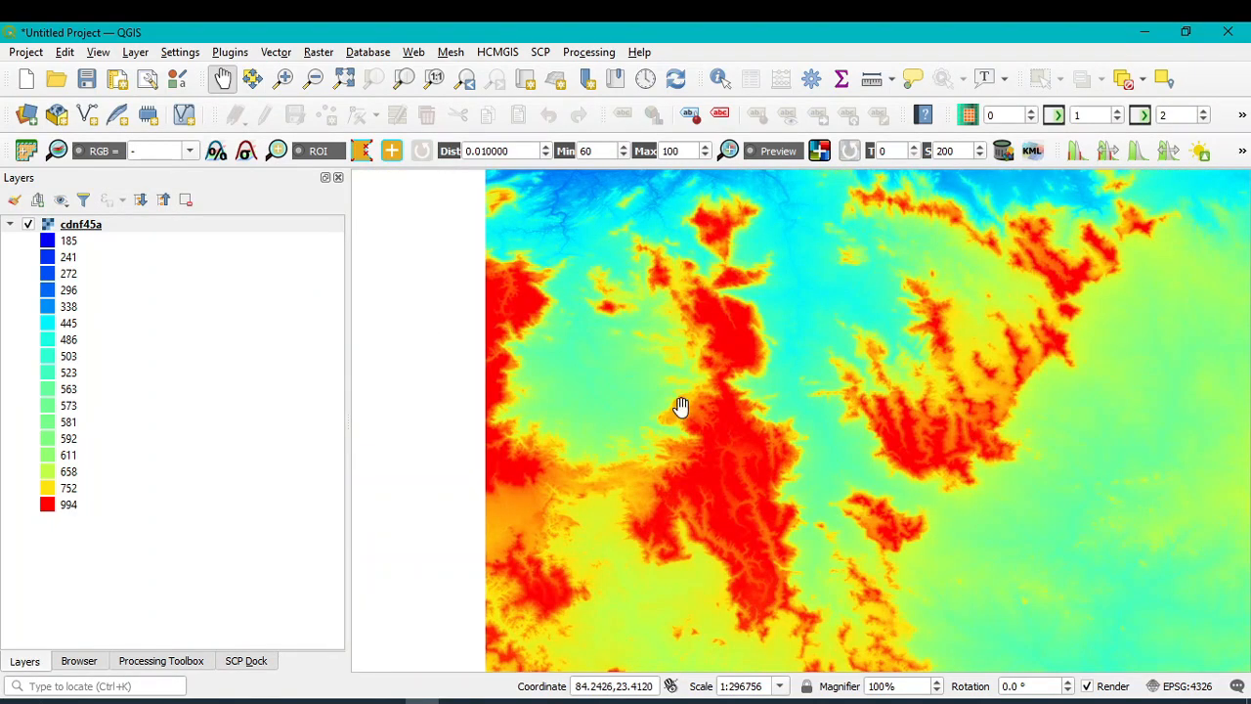
{"action": "left_click", "coordinate": [86, 224]}
{"action": "right_click", "coordinate": [87, 224]}
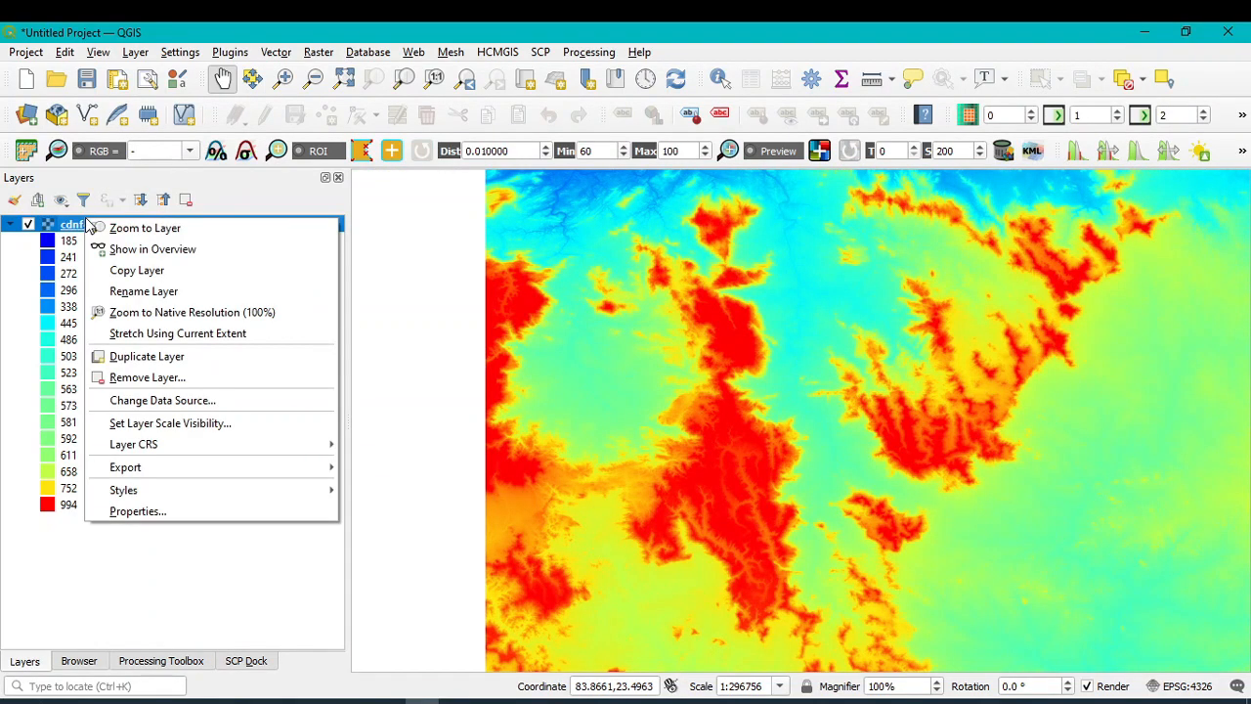
{"action": "left_click", "coordinate": [148, 511]}
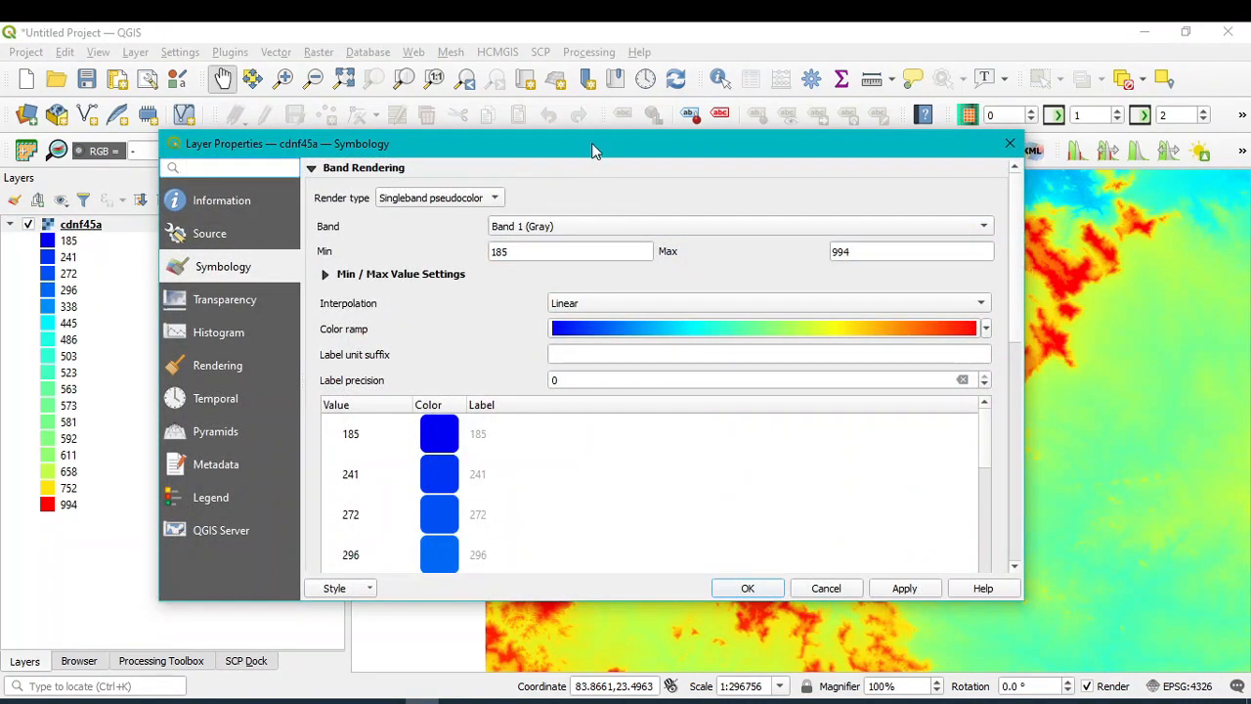
{"action": "left_click_drag", "start_coordinate": [592, 146], "coordinate": [594, 57]}
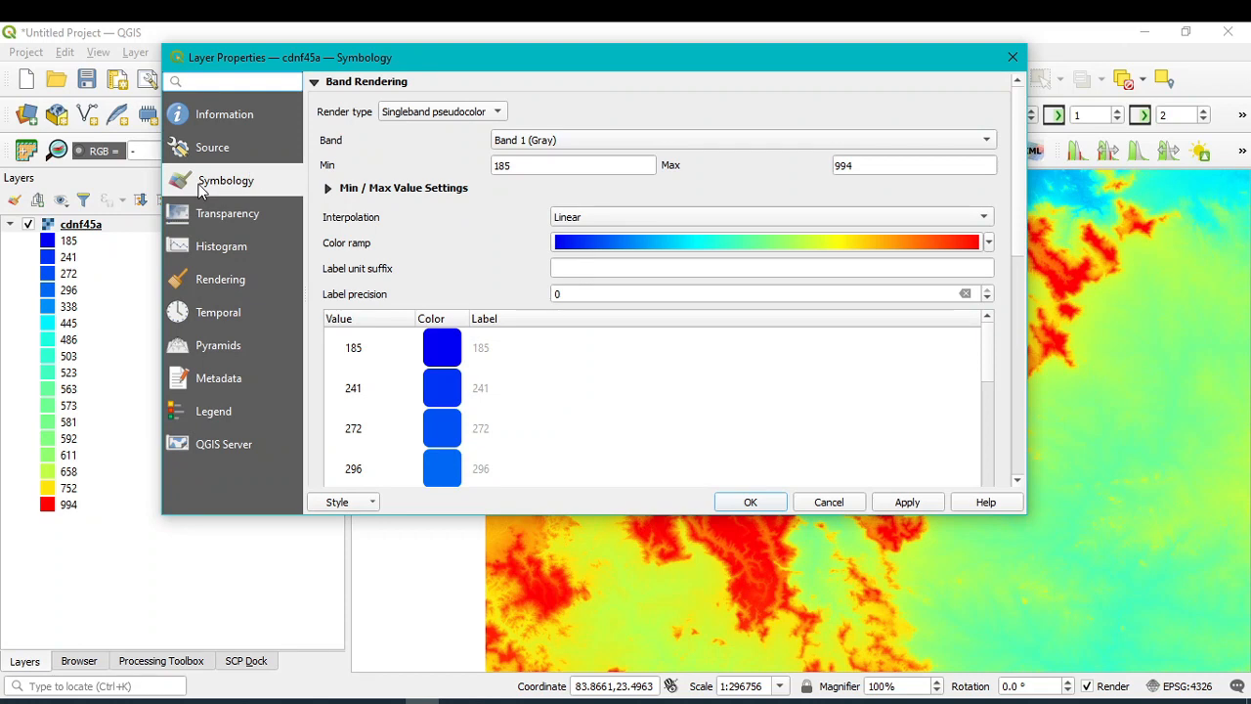
{"action": "left_click", "coordinate": [425, 113]}
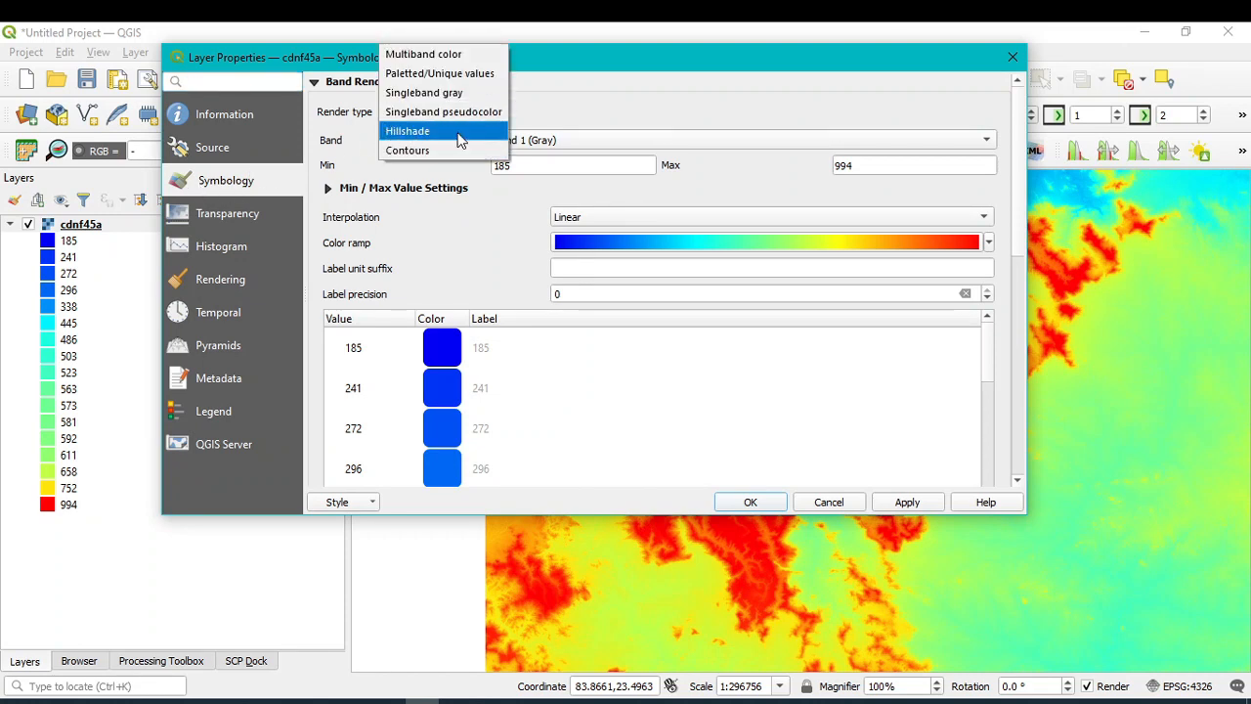
{"action": "left_click", "coordinate": [457, 133]}
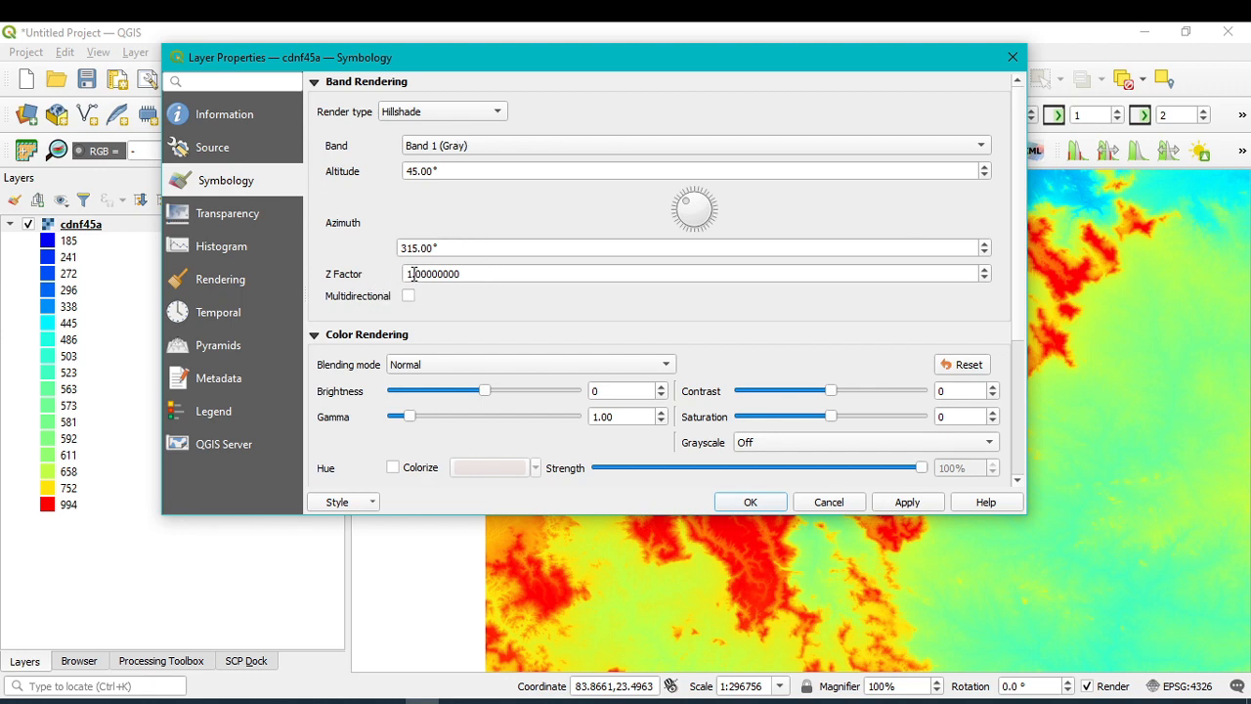
Step: Set the hillshade Z Factor to 10 and apply it to the layer
{"action": "left_click_drag", "start_coordinate": [415, 274], "coordinate": [398, 273]}
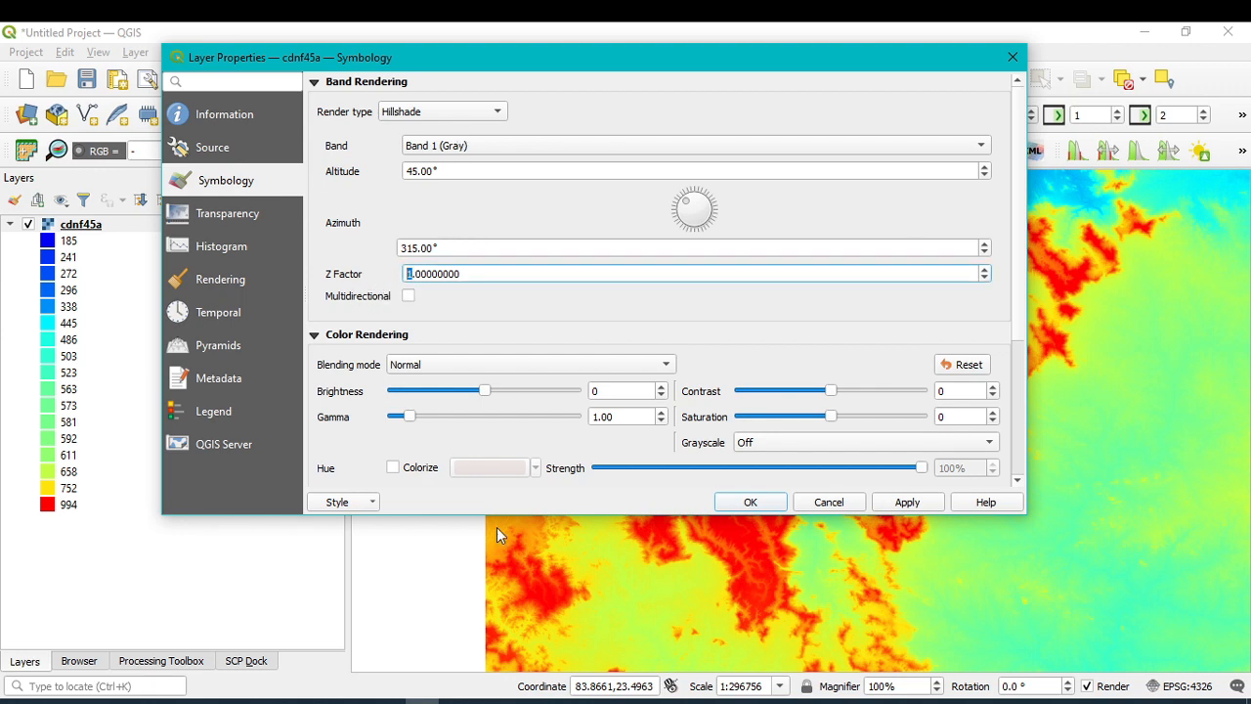
{"action": "type", "text": "0"}
{"action": "left_click", "coordinate": [906, 503]}
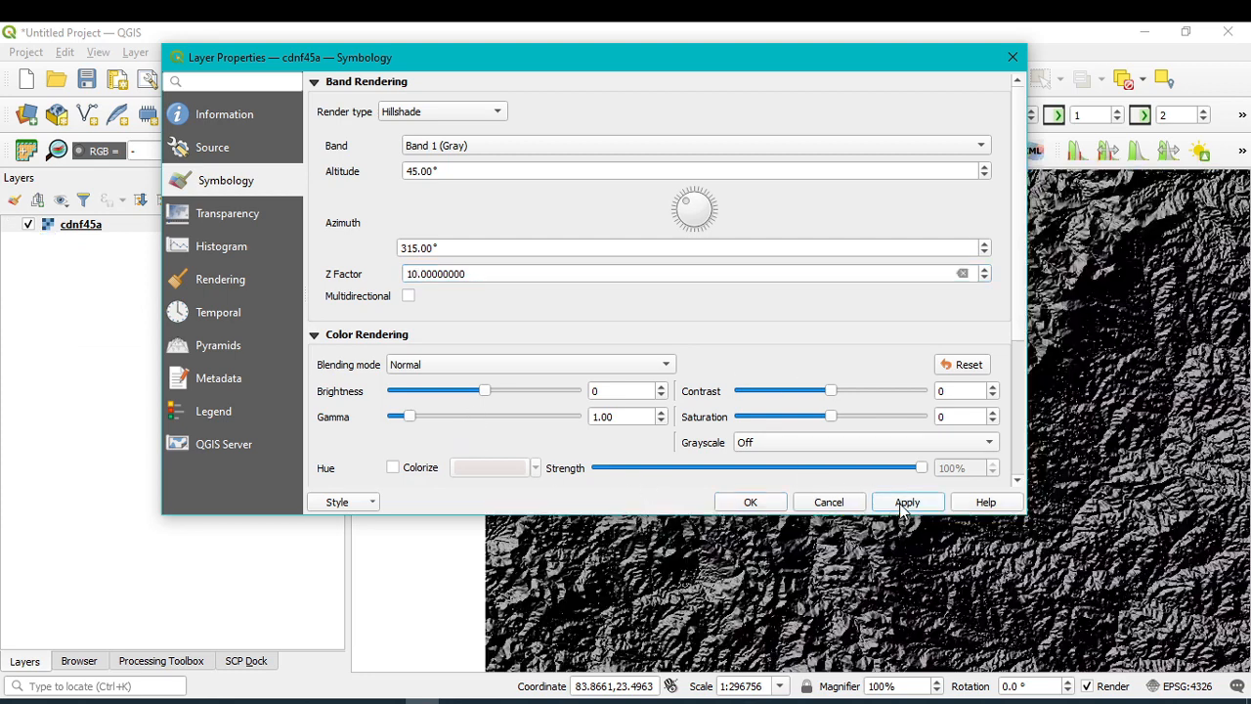
{"action": "left_click", "coordinate": [750, 502]}
Step: Examine the hillshade relief of the cdnf45a layer at close range and across its full extent
{"action": "scroll", "coordinate": [790, 461], "scroll_direction": "down", "scroll_amount": 1}
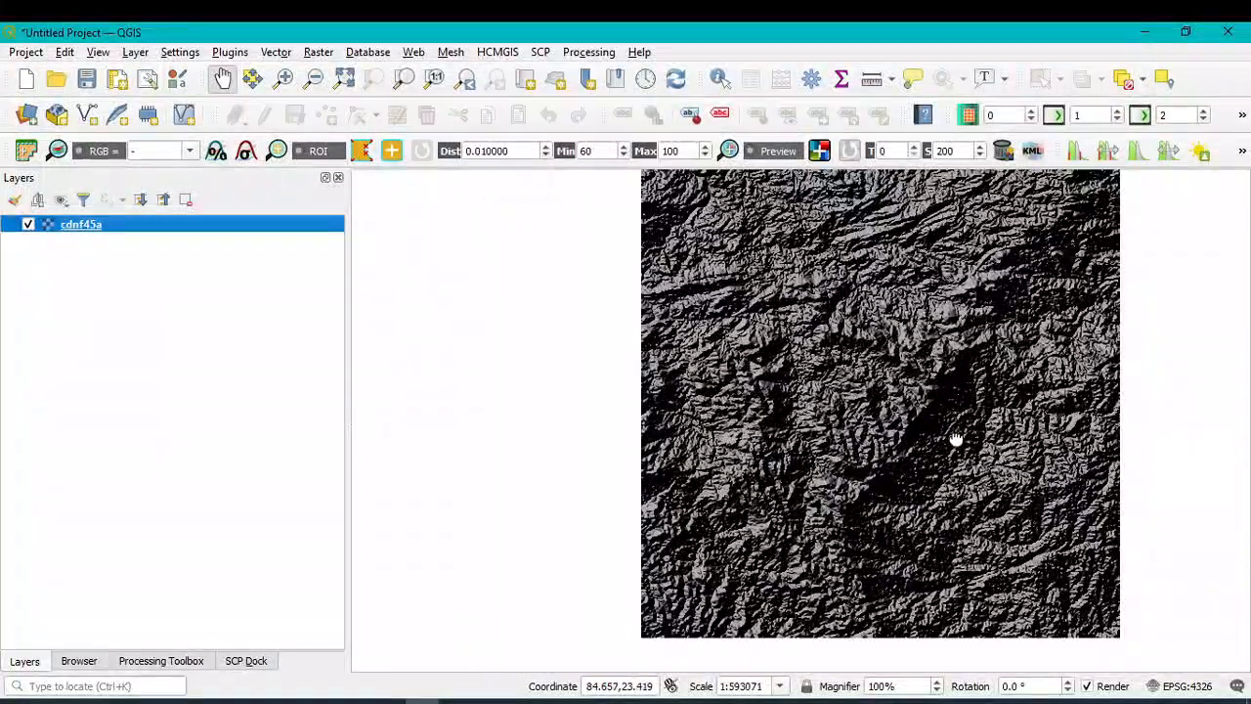
{"action": "left_click_drag", "start_coordinate": [956, 439], "coordinate": [911, 447]}
{"action": "scroll", "coordinate": [754, 385], "scroll_direction": "up", "scroll_amount": 1}
{"action": "scroll", "coordinate": [846, 377], "scroll_direction": "up", "scroll_amount": 2}
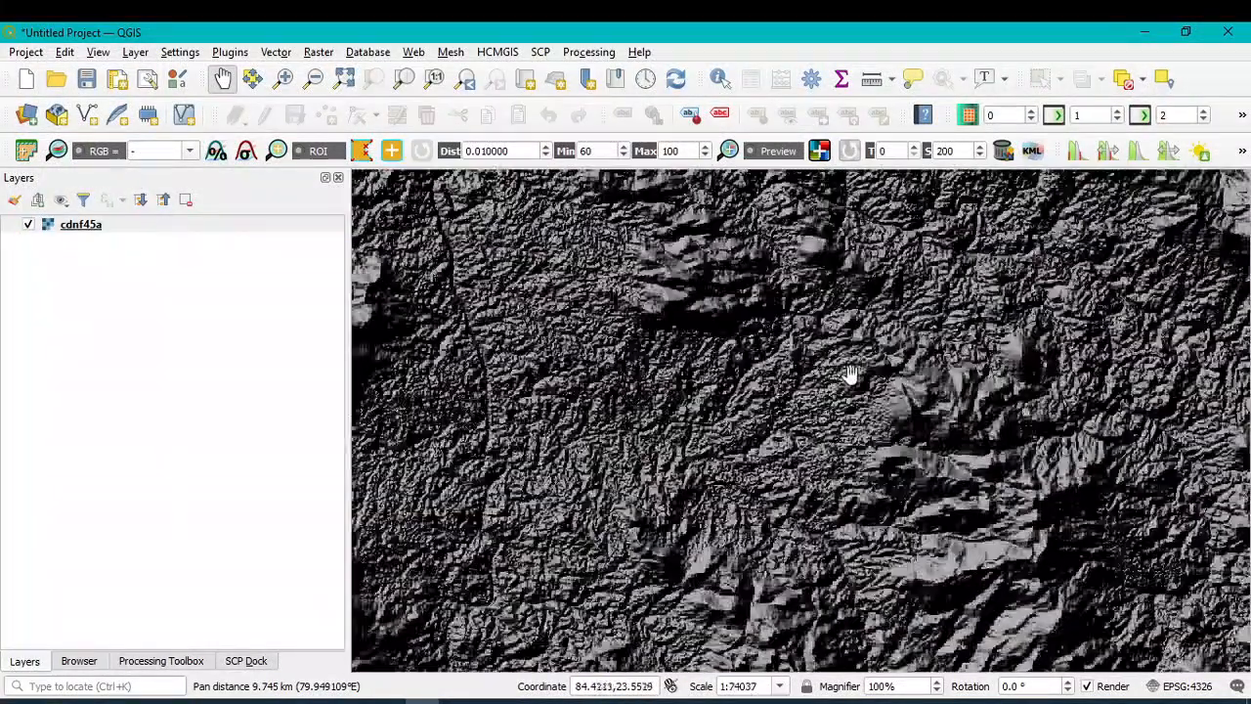
{"action": "scroll", "coordinate": [874, 399], "scroll_direction": "down", "scroll_amount": 1}
{"action": "scroll", "coordinate": [923, 398], "scroll_direction": "down", "scroll_amount": 1}
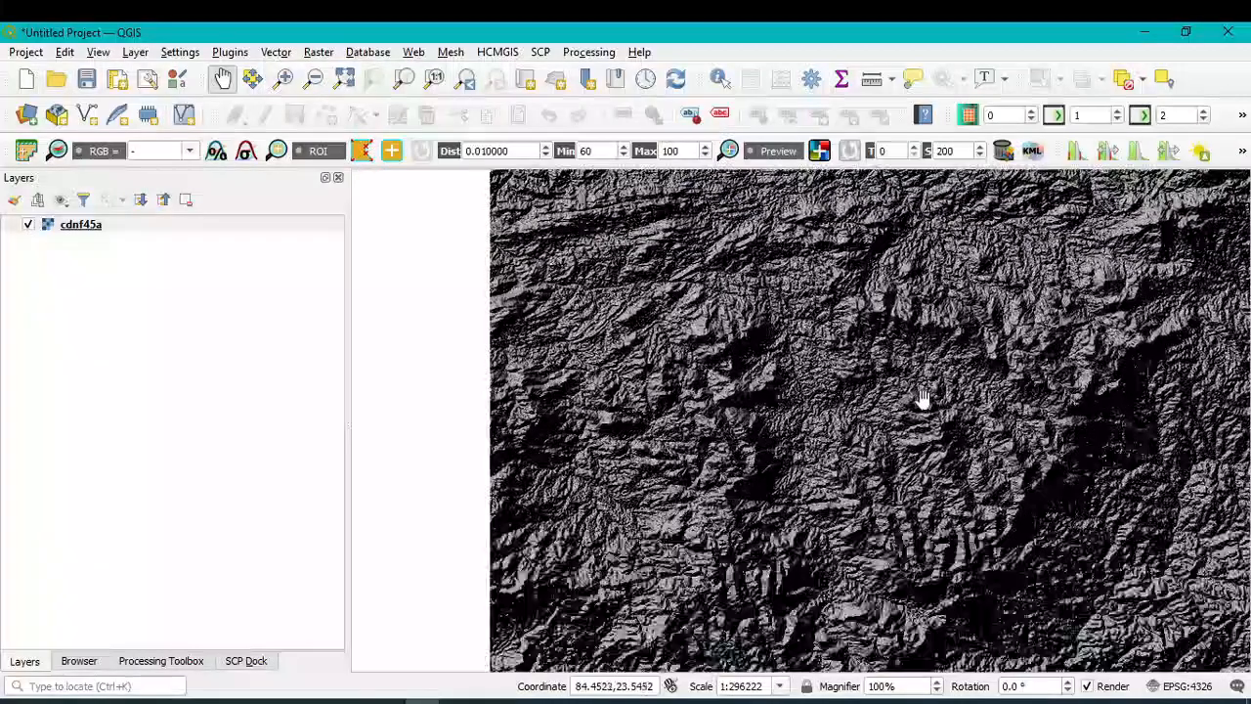
{"action": "left_click_drag", "start_coordinate": [924, 399], "coordinate": [855, 441]}
{"action": "scroll", "coordinate": [854, 440], "scroll_direction": "down", "scroll_amount": 1}
{"action": "left_click_drag", "start_coordinate": [949, 441], "coordinate": [837, 400]}
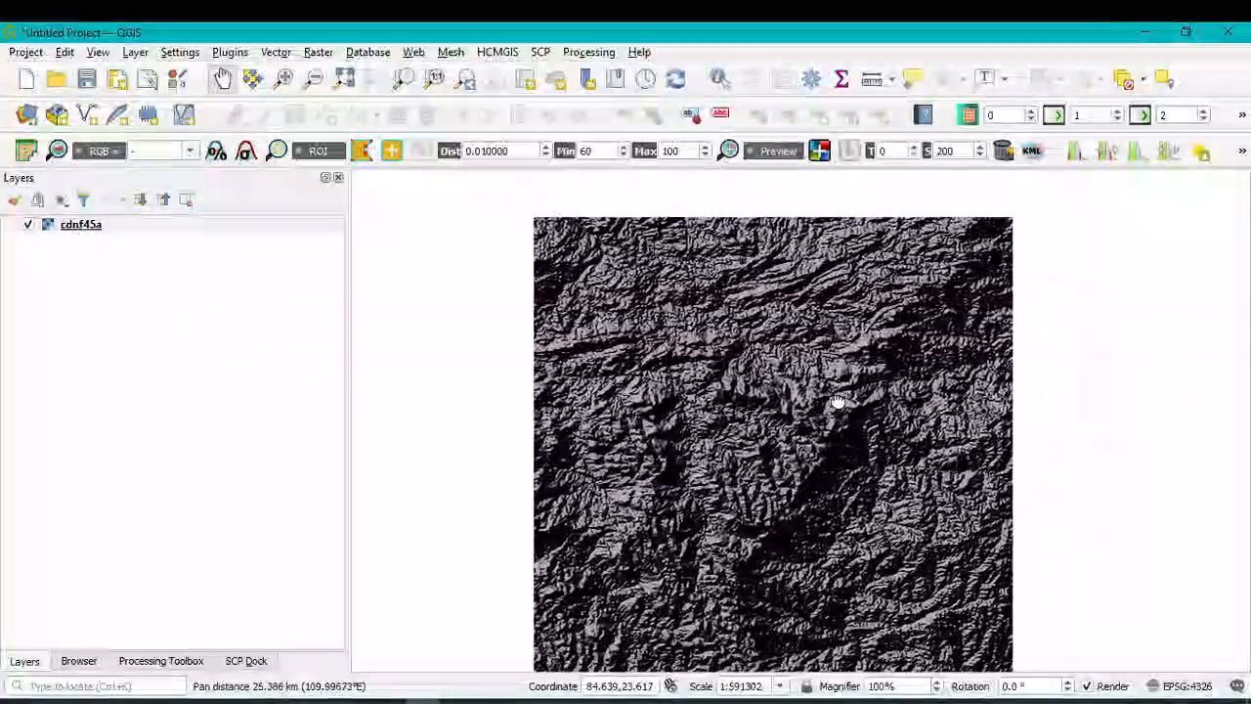
{"action": "scroll", "coordinate": [837, 401], "scroll_direction": "up", "scroll_amount": 2}
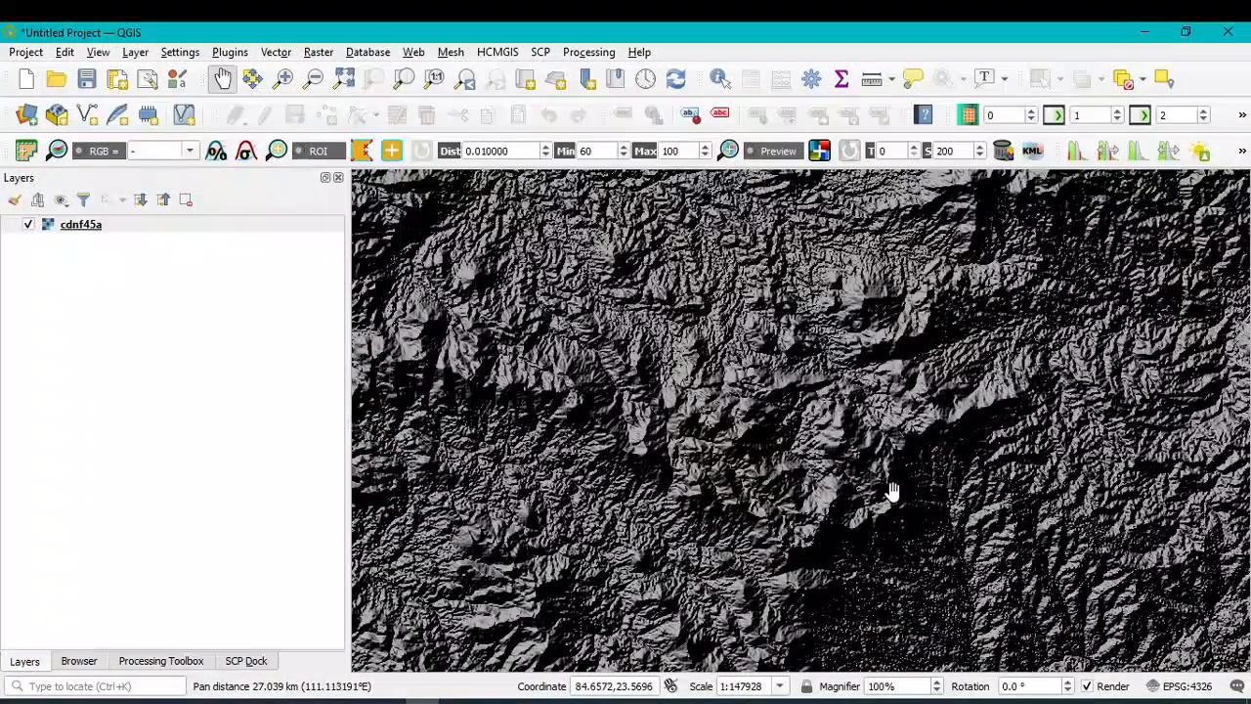
{"action": "scroll", "coordinate": [891, 491], "scroll_direction": "down", "scroll_amount": 1}
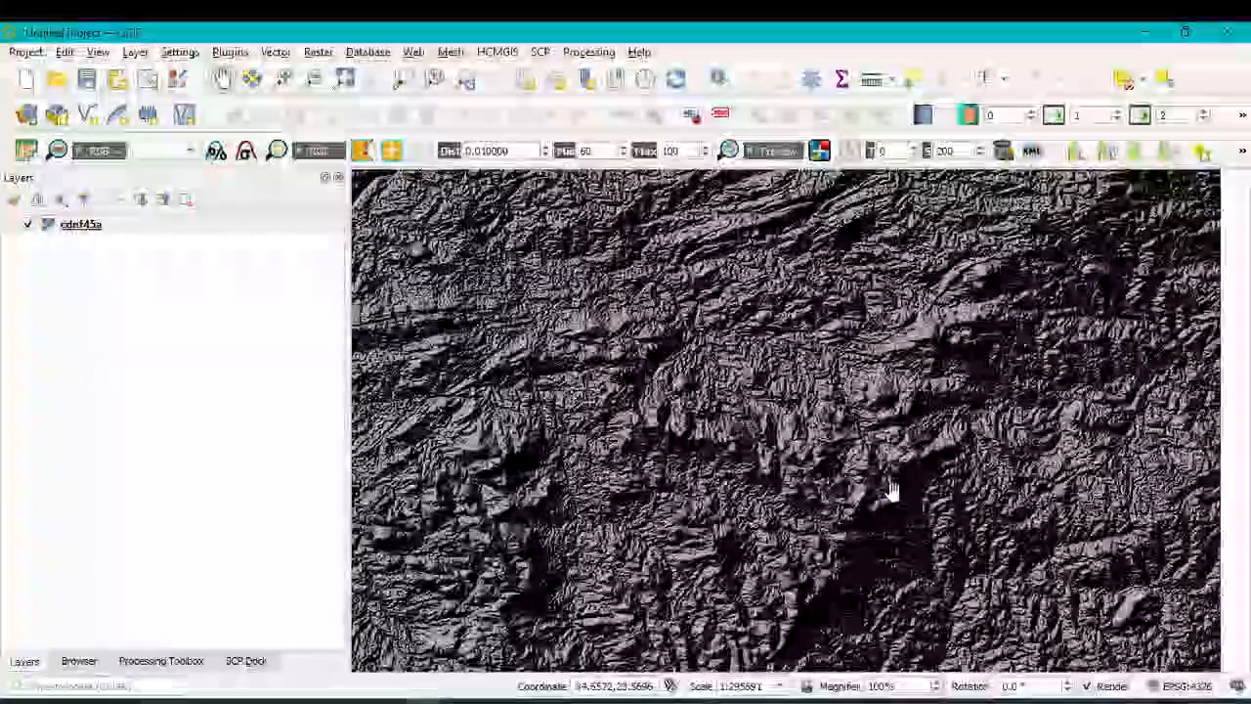
{"action": "scroll", "coordinate": [892, 491], "scroll_direction": "down", "scroll_amount": 2}
{"action": "scroll", "coordinate": [892, 491], "scroll_direction": "up", "scroll_amount": 3}
{"action": "scroll", "coordinate": [892, 491], "scroll_direction": "down", "scroll_amount": 2}
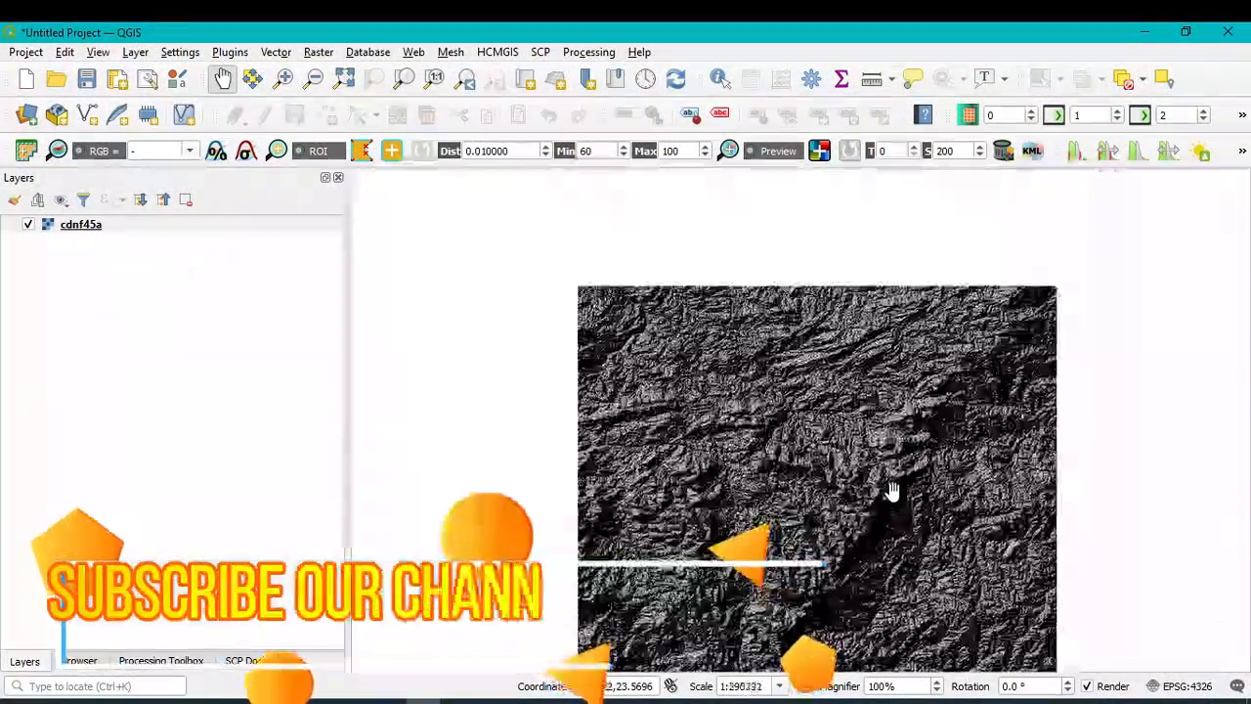
{"action": "left_click_drag", "start_coordinate": [858, 496], "coordinate": [783, 413]}
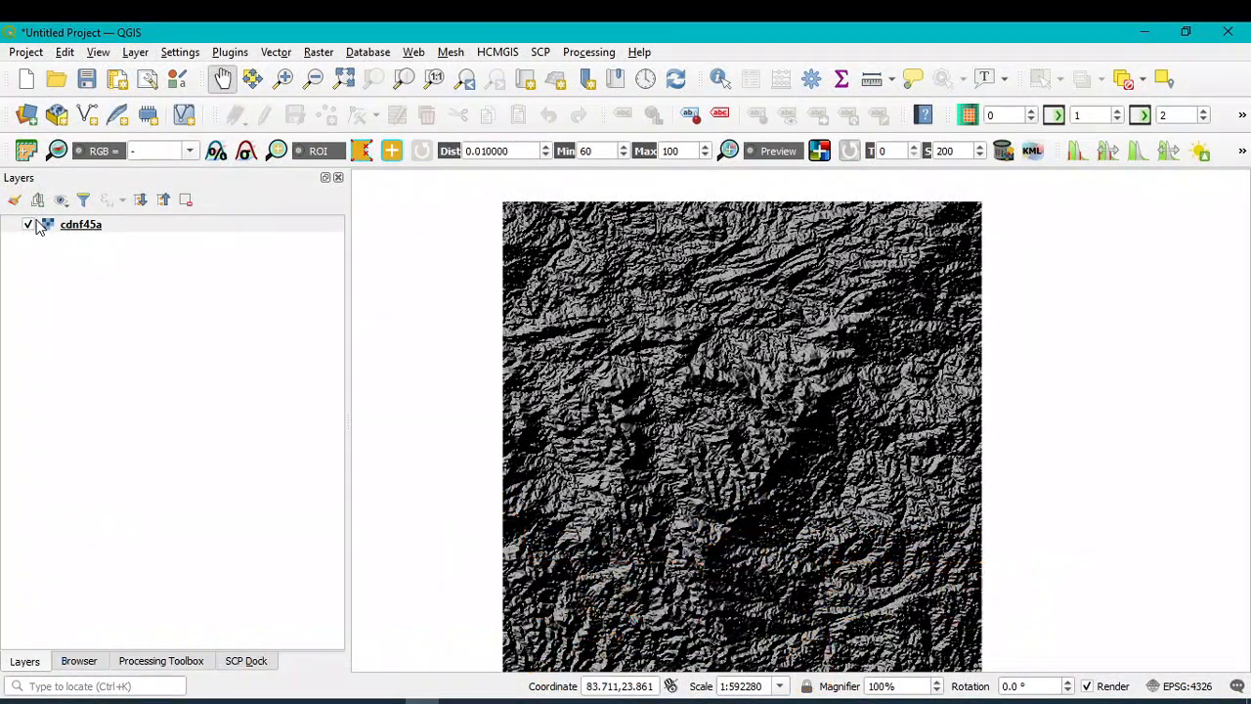
Step: Enable Colorize with the default light red hue in the hillshade's color rendering and apply it
{"action": "right_click", "coordinate": [64, 227]}
{"action": "left_click", "coordinate": [114, 524]}
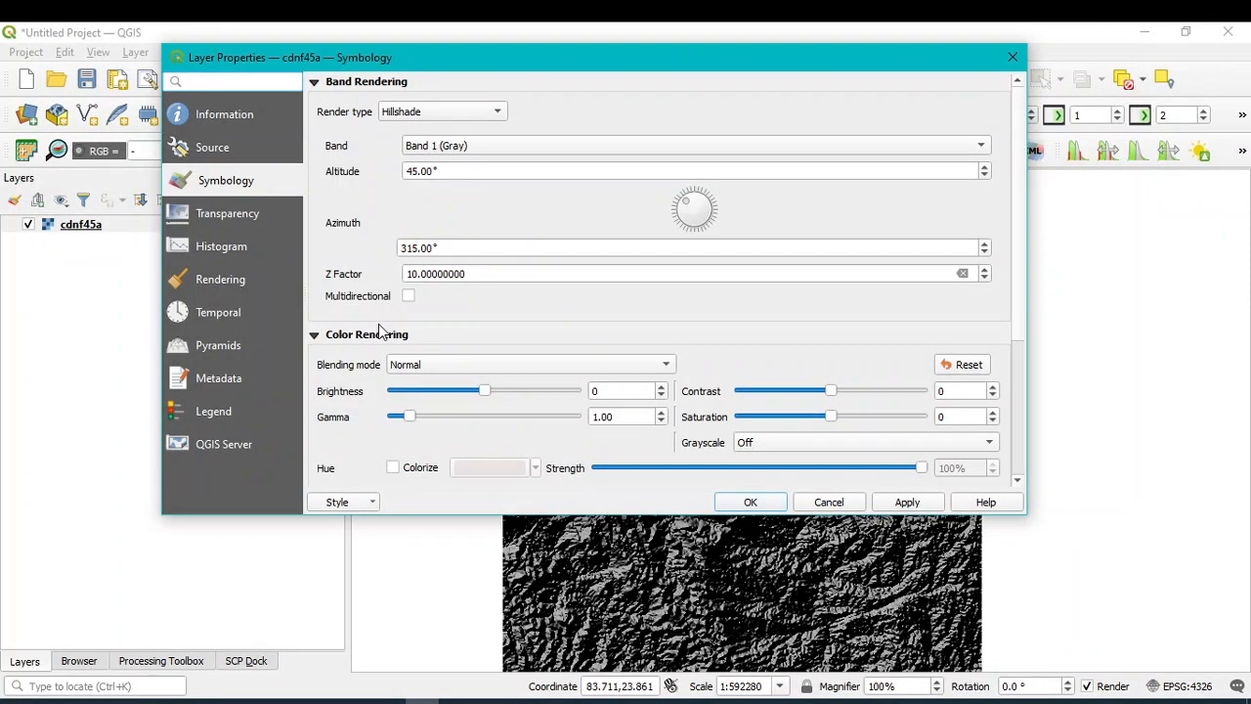
{"action": "scroll", "coordinate": [378, 330], "scroll_direction": "down", "scroll_amount": 2}
{"action": "scroll", "coordinate": [452, 391], "scroll_direction": "down", "scroll_amount": 1}
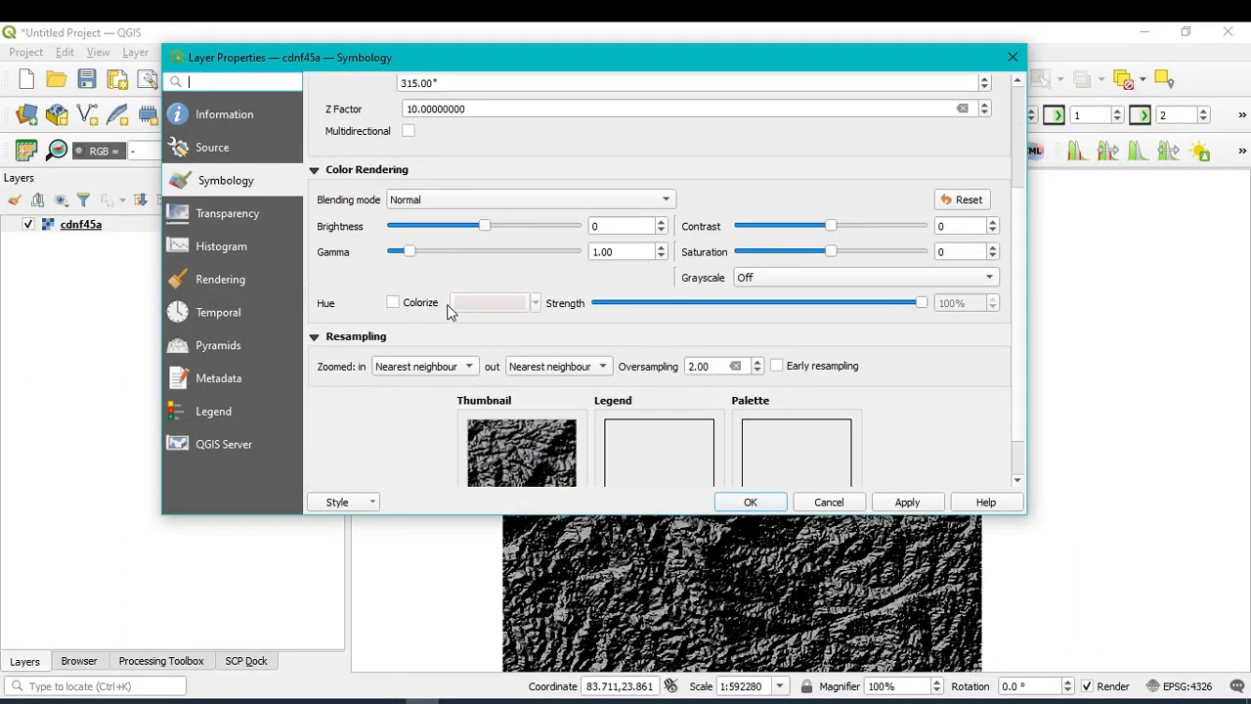
{"action": "left_click", "coordinate": [393, 304]}
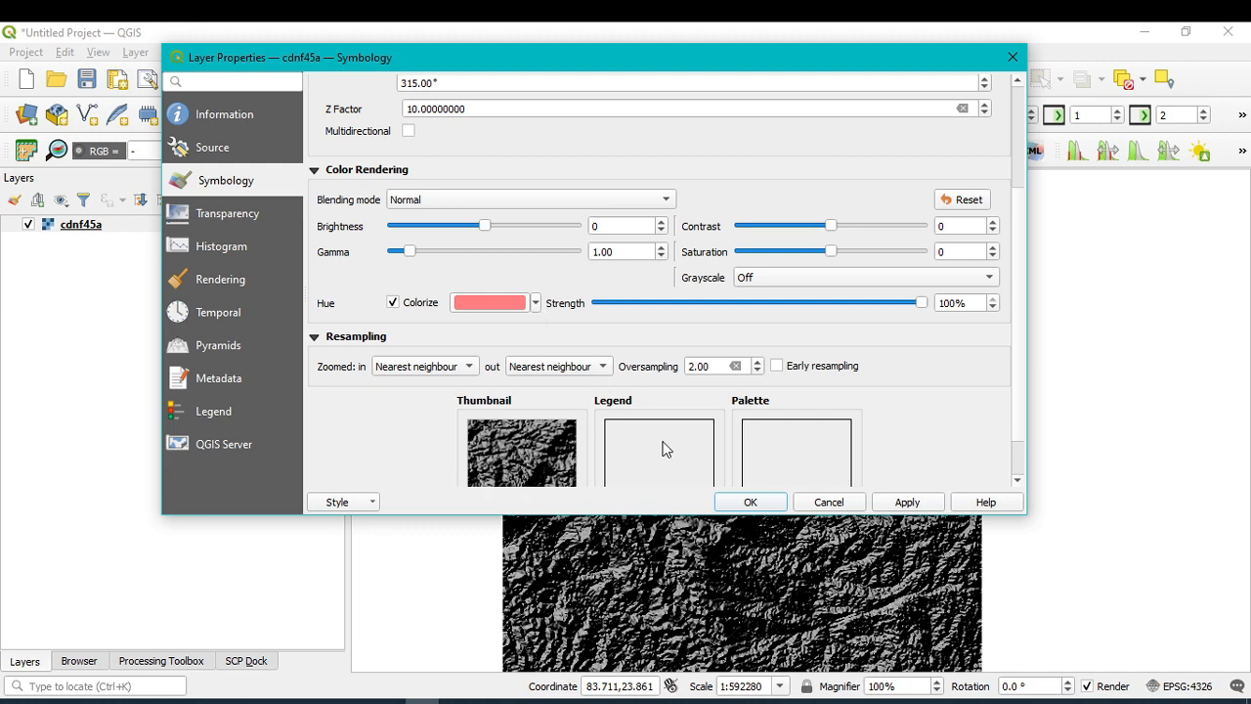
{"action": "left_click", "coordinate": [910, 504]}
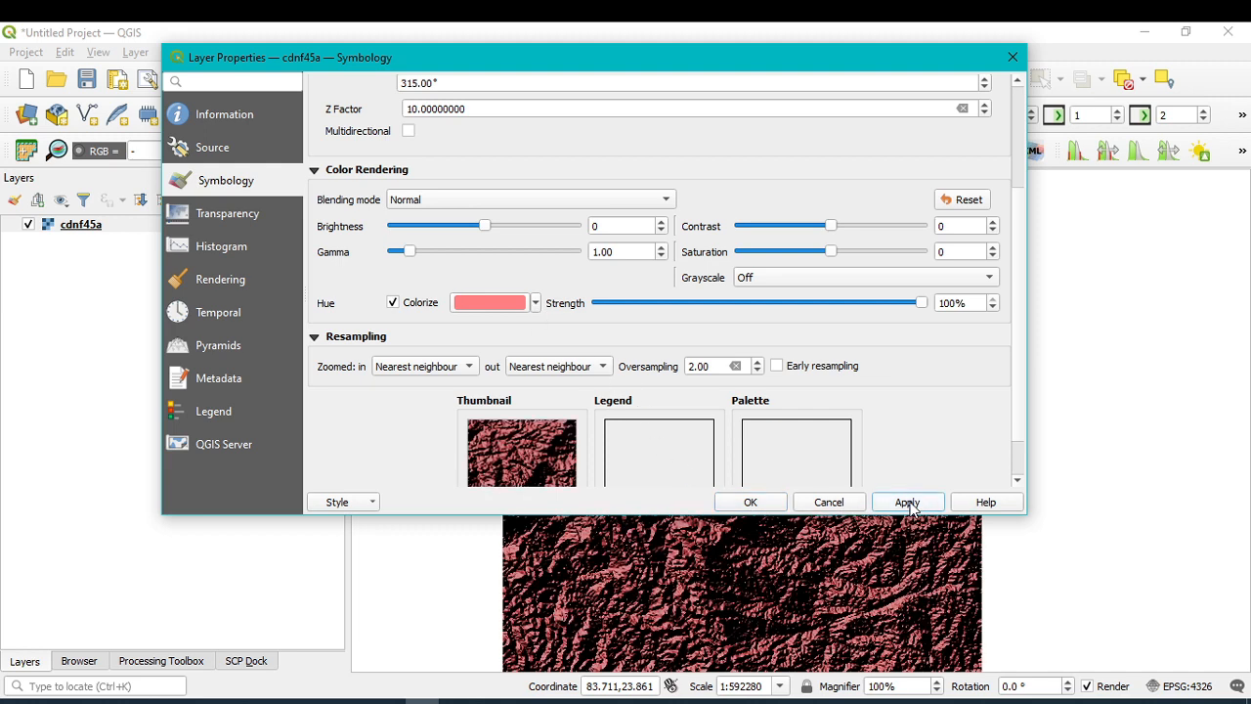
Step: Set the hillshade's Colorize hue to orange at 55% strength, apply it and close the layer properties
{"action": "left_click_drag", "start_coordinate": [821, 78], "coordinate": [581, 593]}
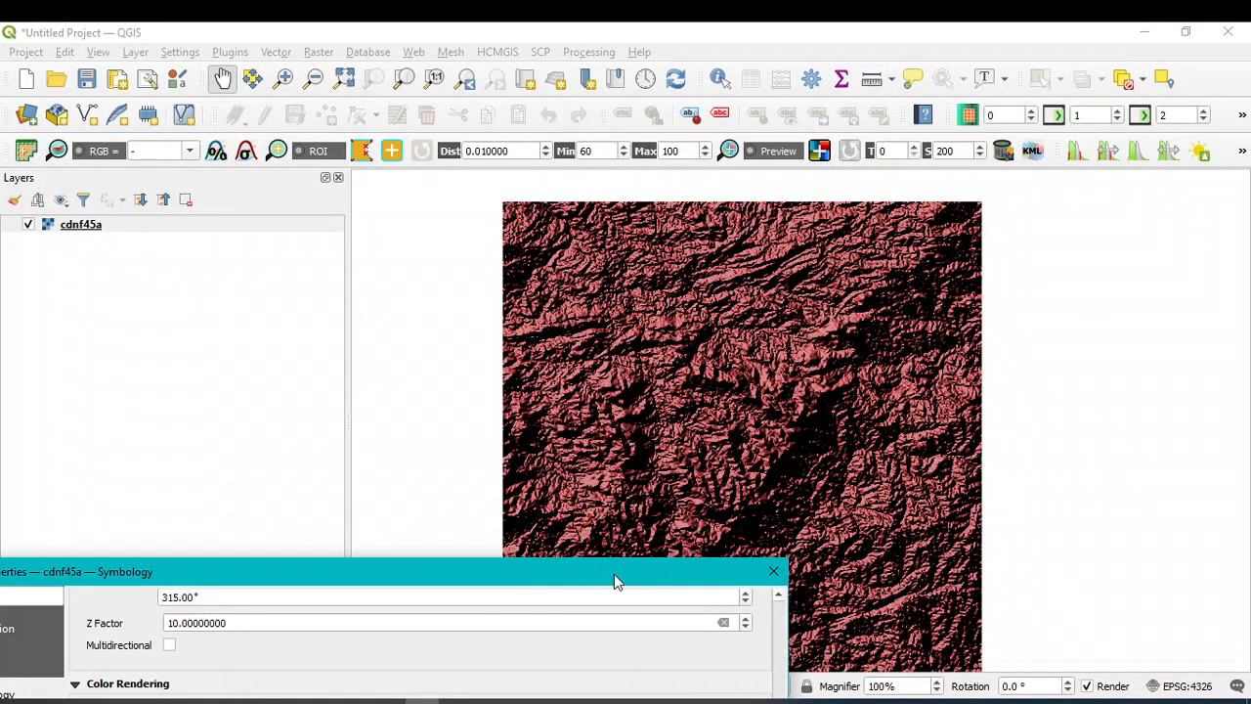
{"action": "left_click_drag", "start_coordinate": [614, 581], "coordinate": [741, 291]}
{"action": "left_click_drag", "start_coordinate": [655, 296], "coordinate": [691, 102]}
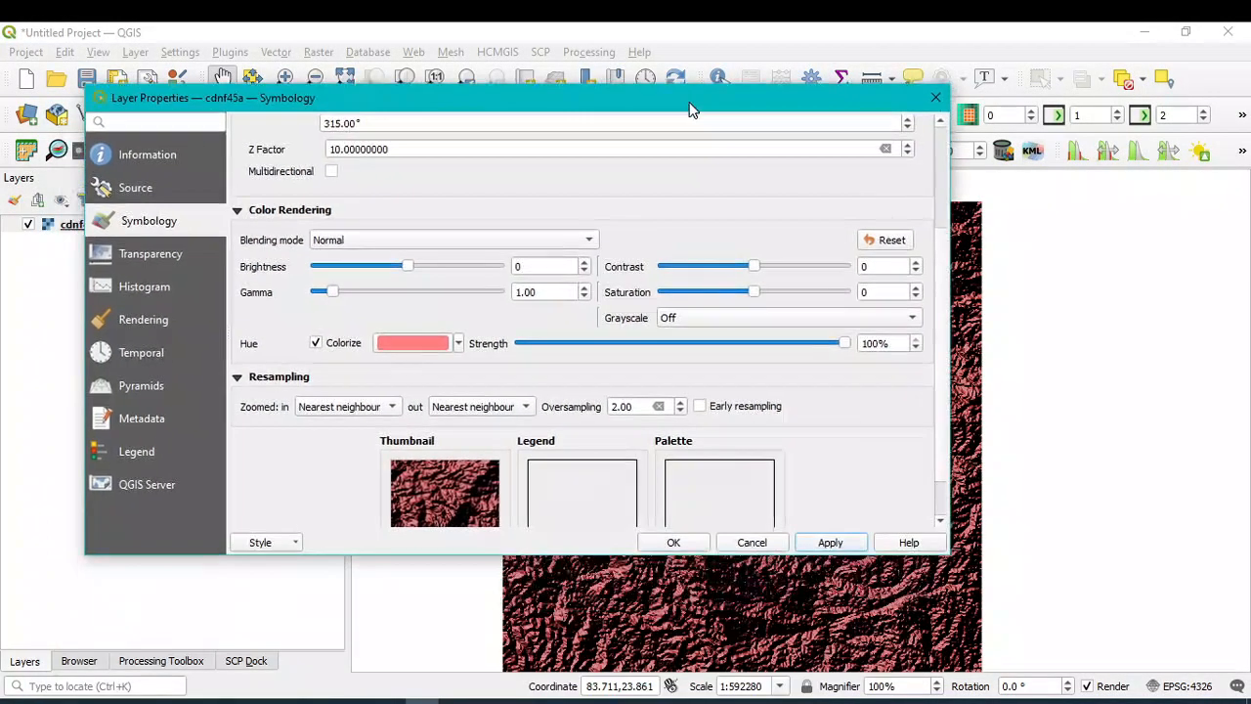
{"action": "left_click", "coordinate": [460, 343]}
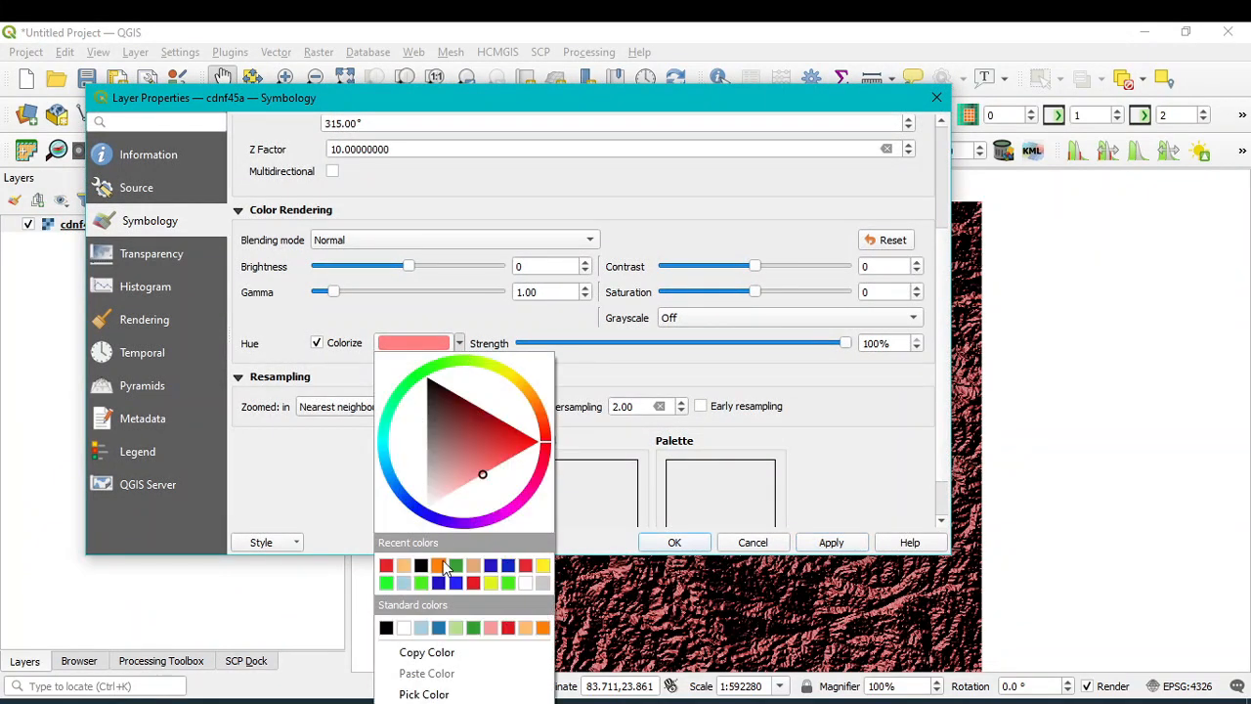
{"action": "left_click", "coordinate": [438, 565]}
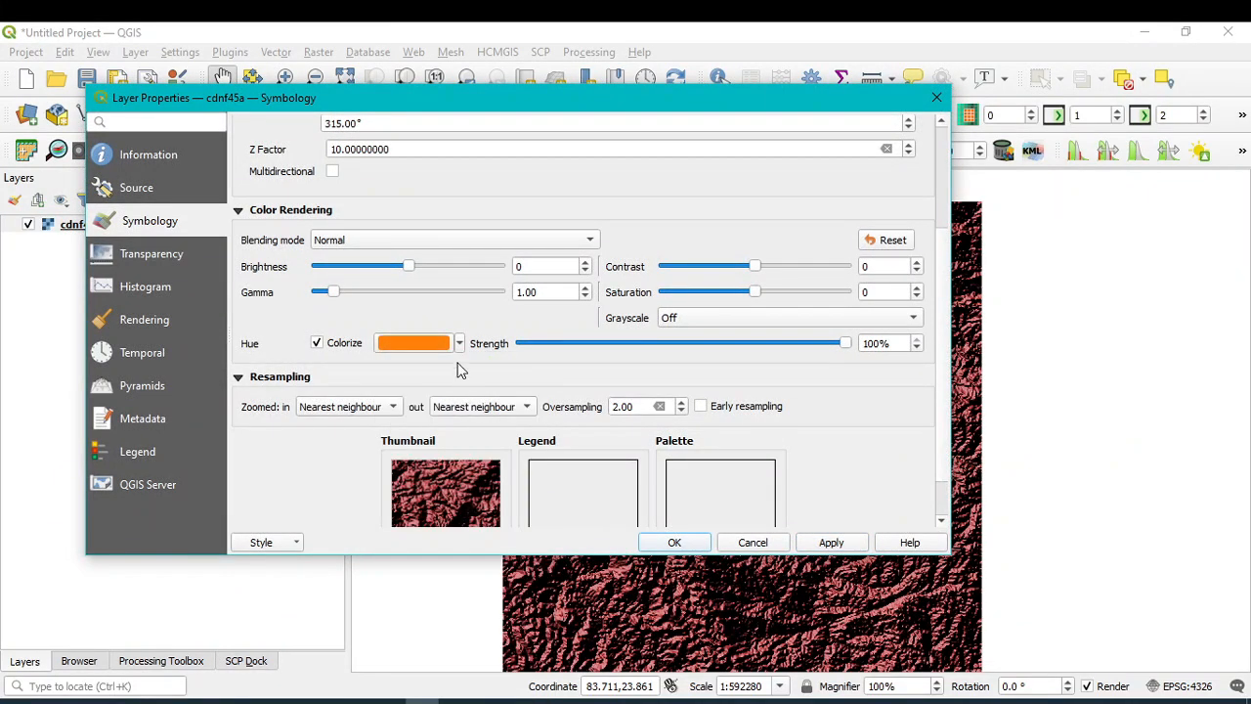
{"action": "left_click_drag", "start_coordinate": [846, 343], "coordinate": [684, 343]}
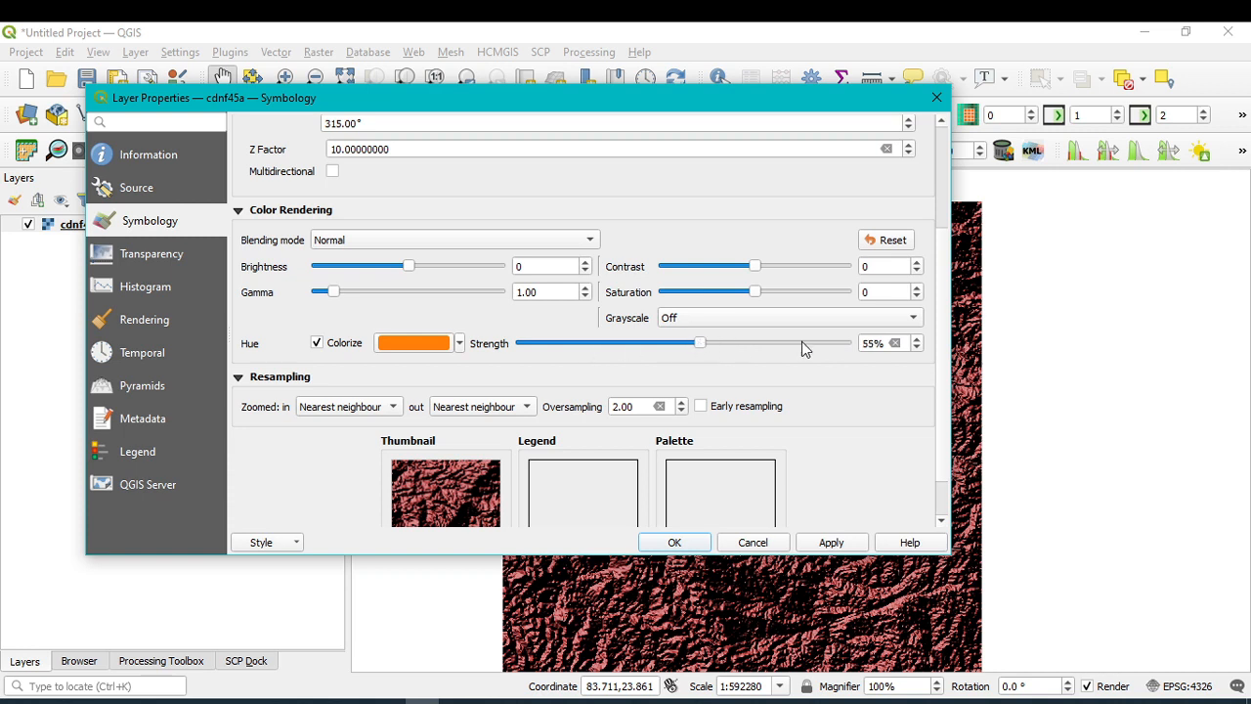
{"action": "left_click", "coordinate": [835, 544]}
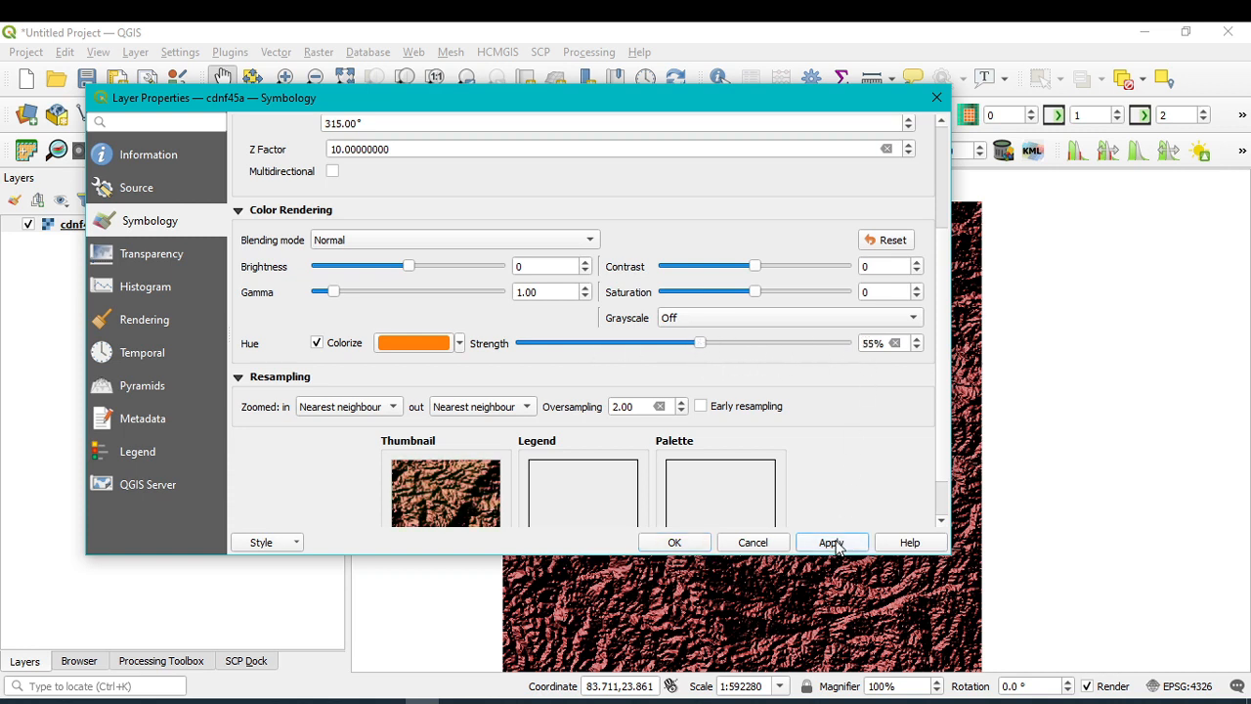
{"action": "left_click", "coordinate": [674, 543]}
Step: Inspect the recolored hillshade at close range and zoom the map back to the full cdnf45a layer
{"action": "scroll", "coordinate": [785, 482], "scroll_direction": "up", "scroll_amount": 2}
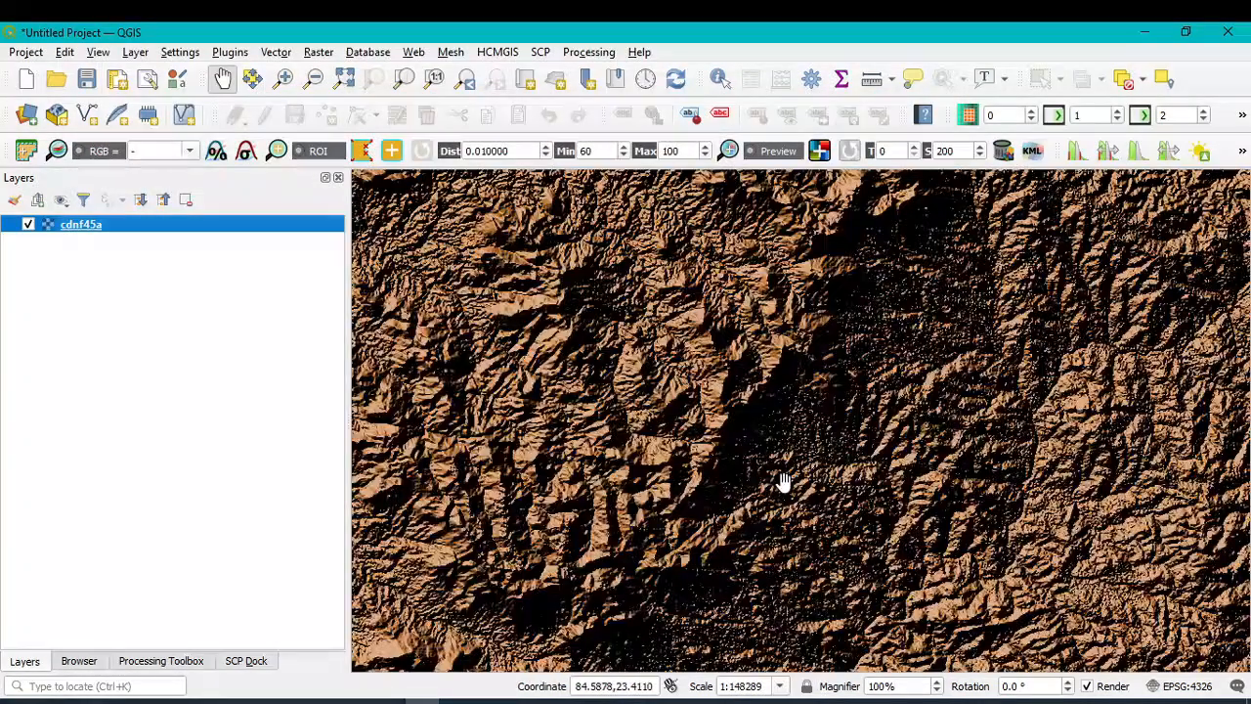
{"action": "scroll", "coordinate": [867, 424], "scroll_direction": "down", "scroll_amount": 2}
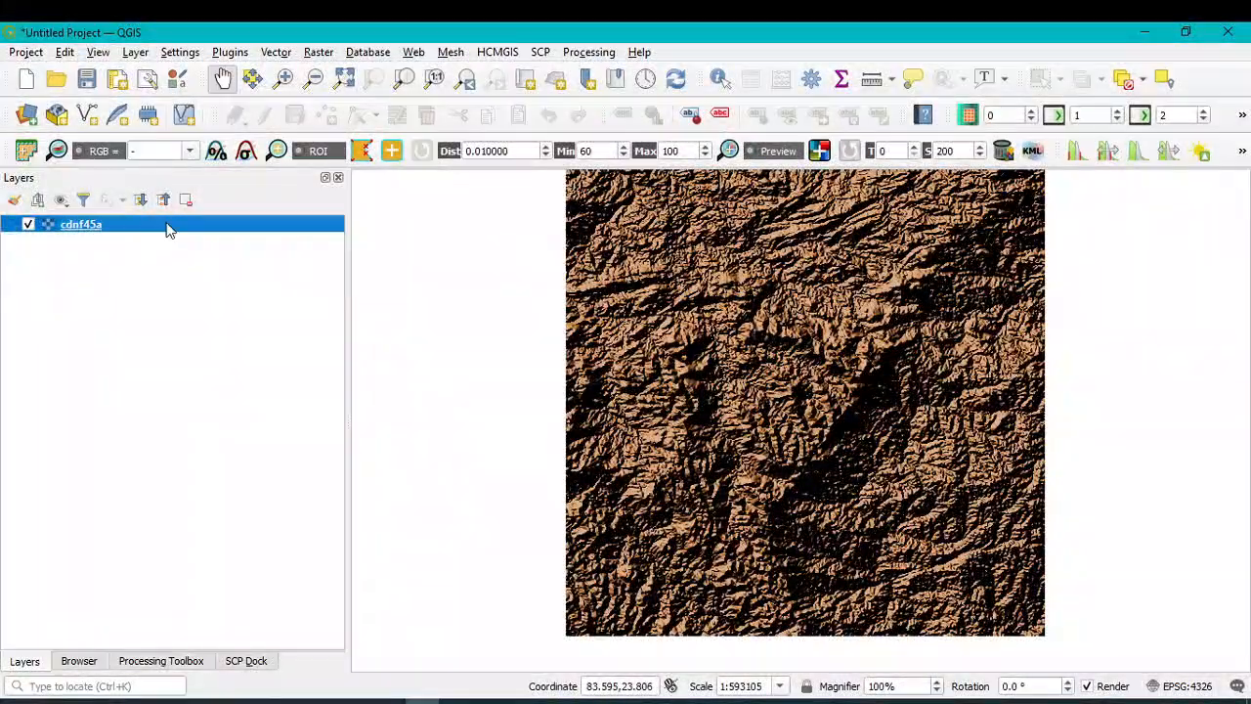
{"action": "right_click", "coordinate": [167, 225]}
{"action": "left_click", "coordinate": [205, 233]}
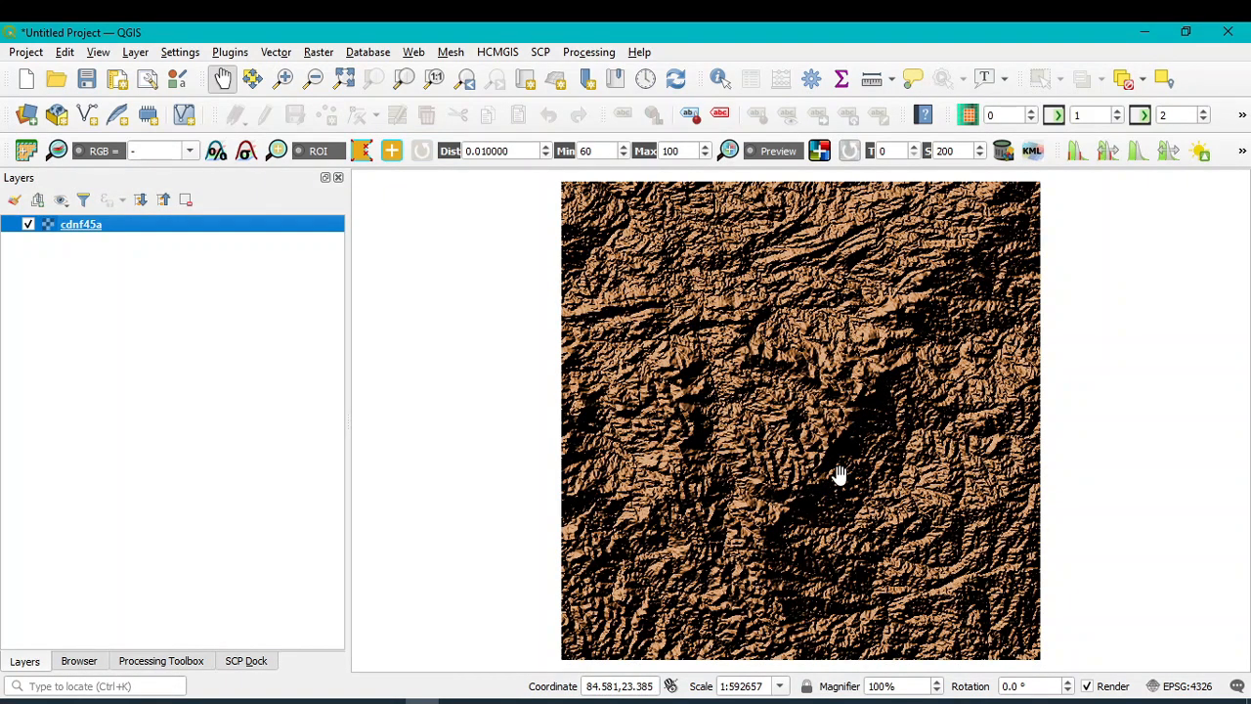
Step: Open the Profile Tool's Terrain profile and shrink its panel slightly to give the map more room
{"action": "left_click", "coordinate": [231, 53]}
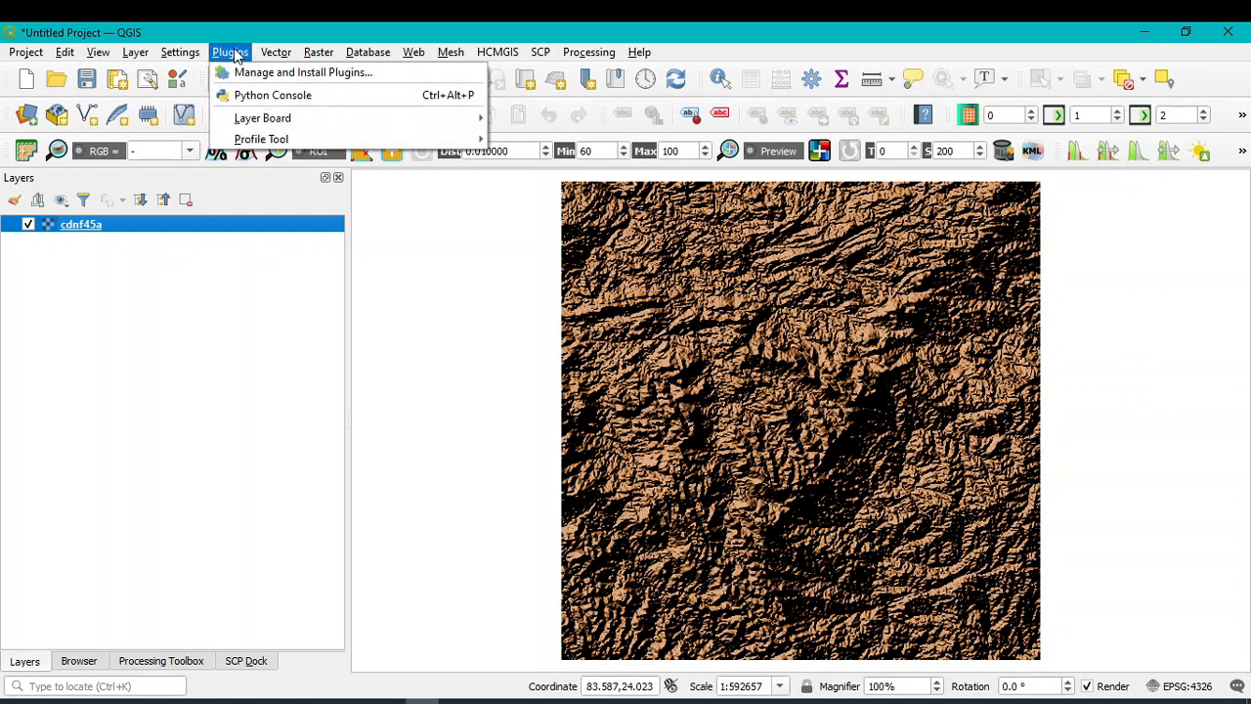
{"action": "mouse_move", "coordinate": [251, 143]}
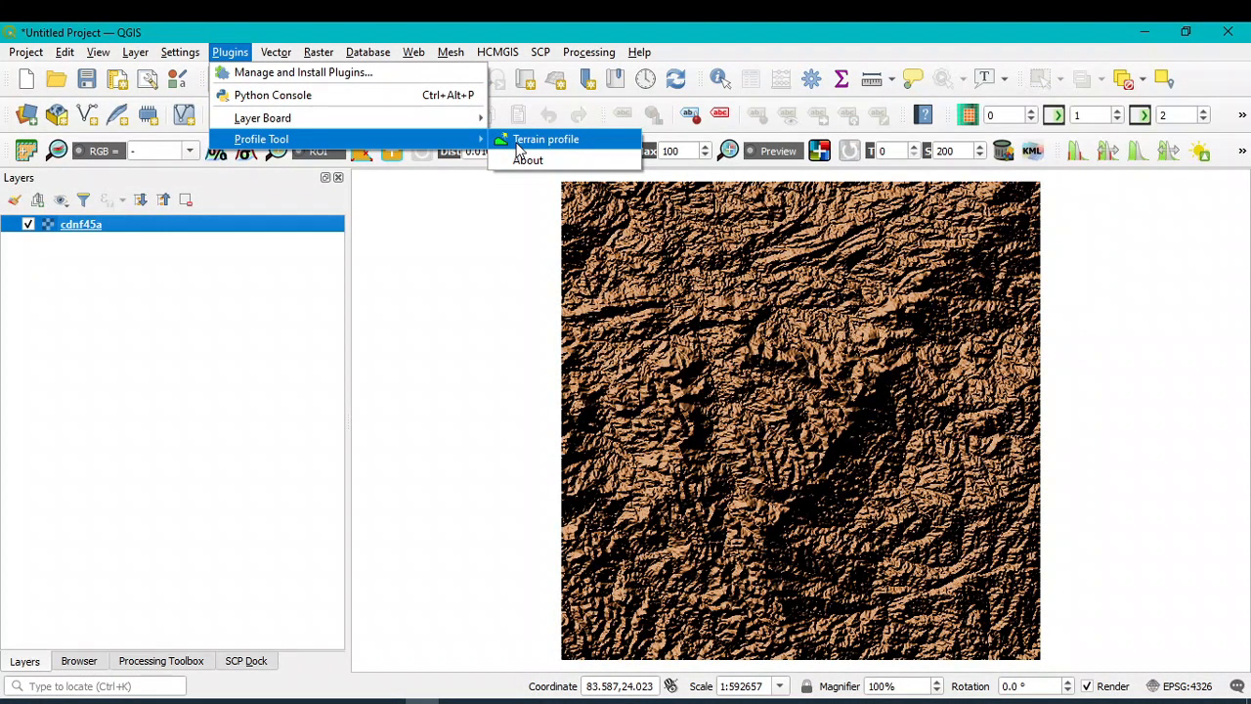
{"action": "left_click", "coordinate": [567, 152]}
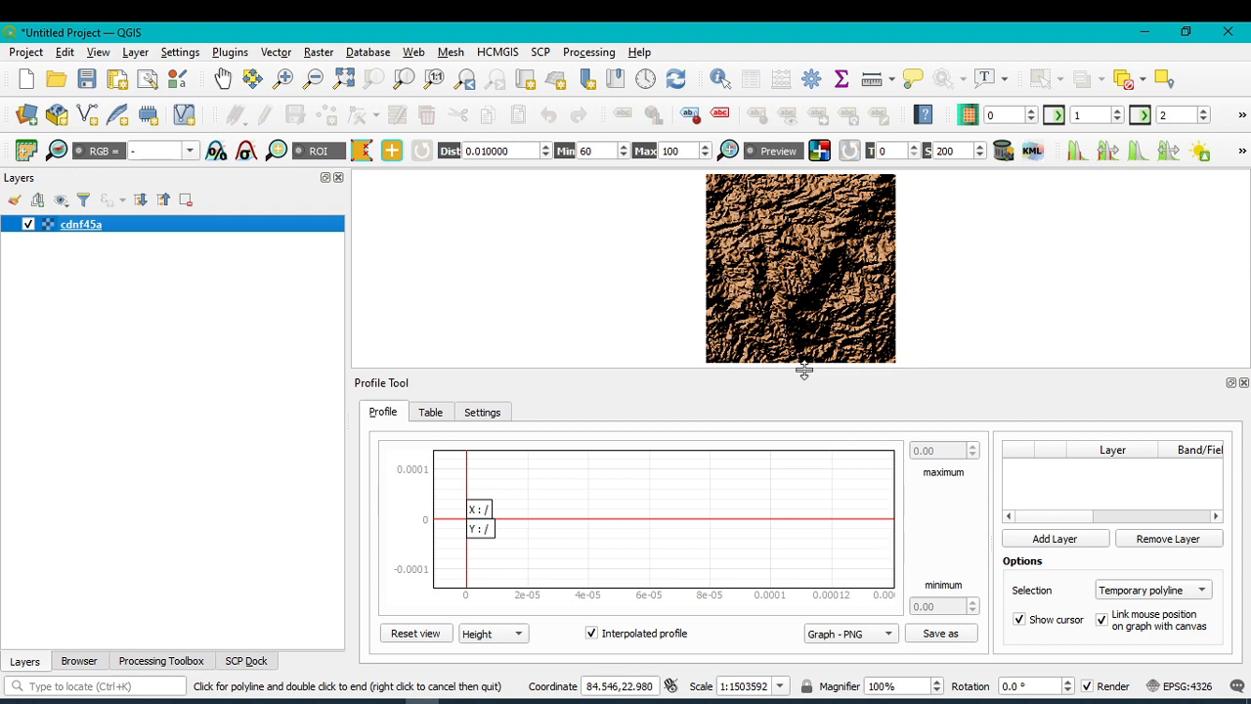
{"action": "left_click_drag", "start_coordinate": [804, 370], "coordinate": [794, 400]}
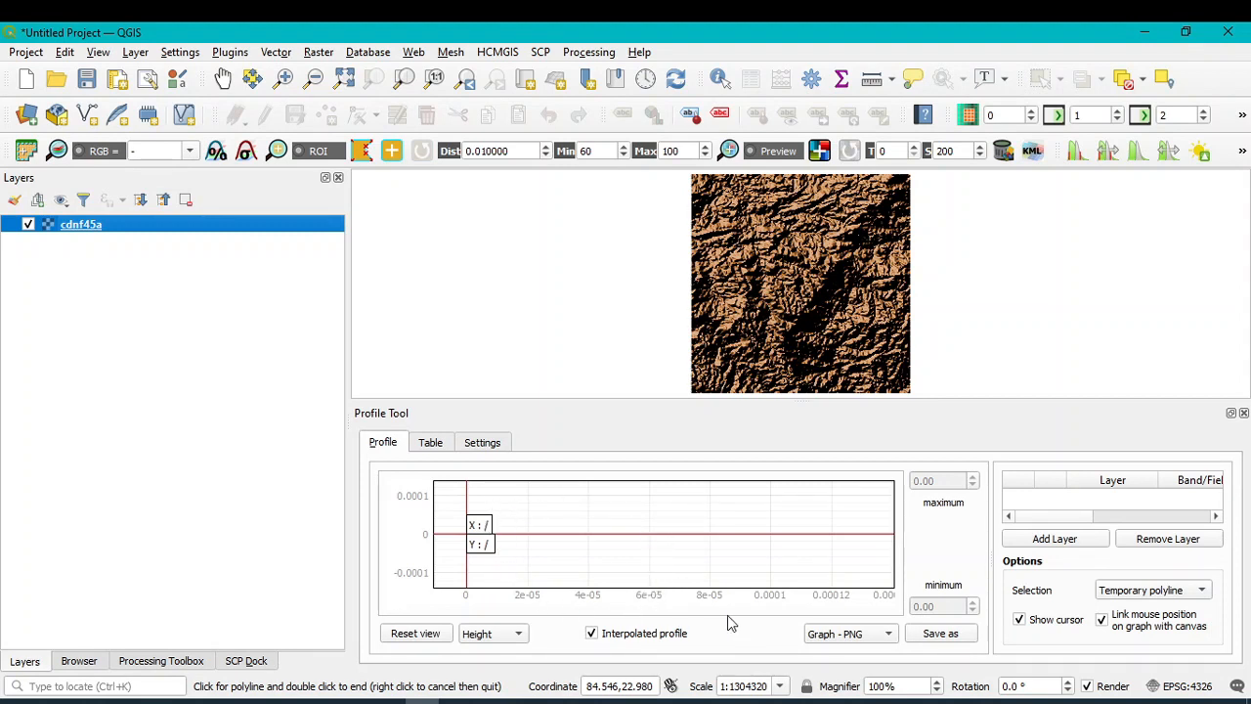
Step: Add the cdnf45a layer to the terrain profile and choose Height as the plotted quantity
{"action": "left_click", "coordinate": [1052, 543]}
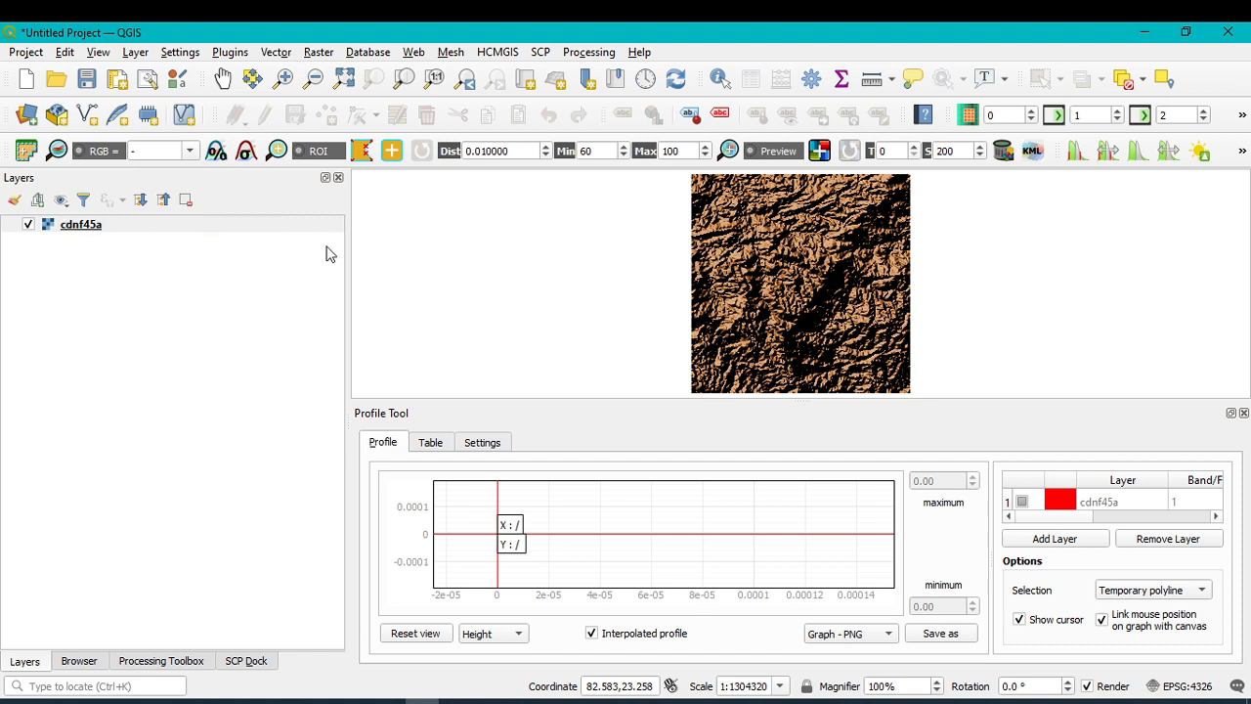
{"action": "left_click", "coordinate": [90, 234]}
{"action": "left_click", "coordinate": [510, 641]}
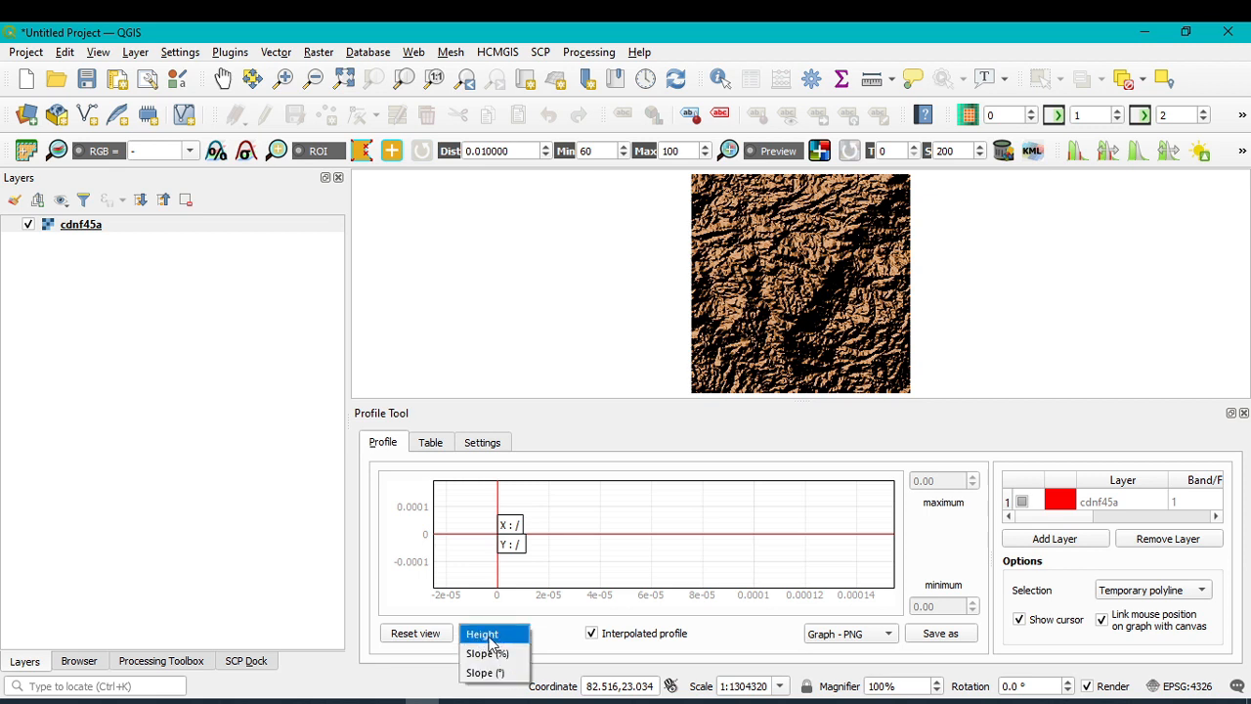
{"action": "left_click", "coordinate": [491, 640]}
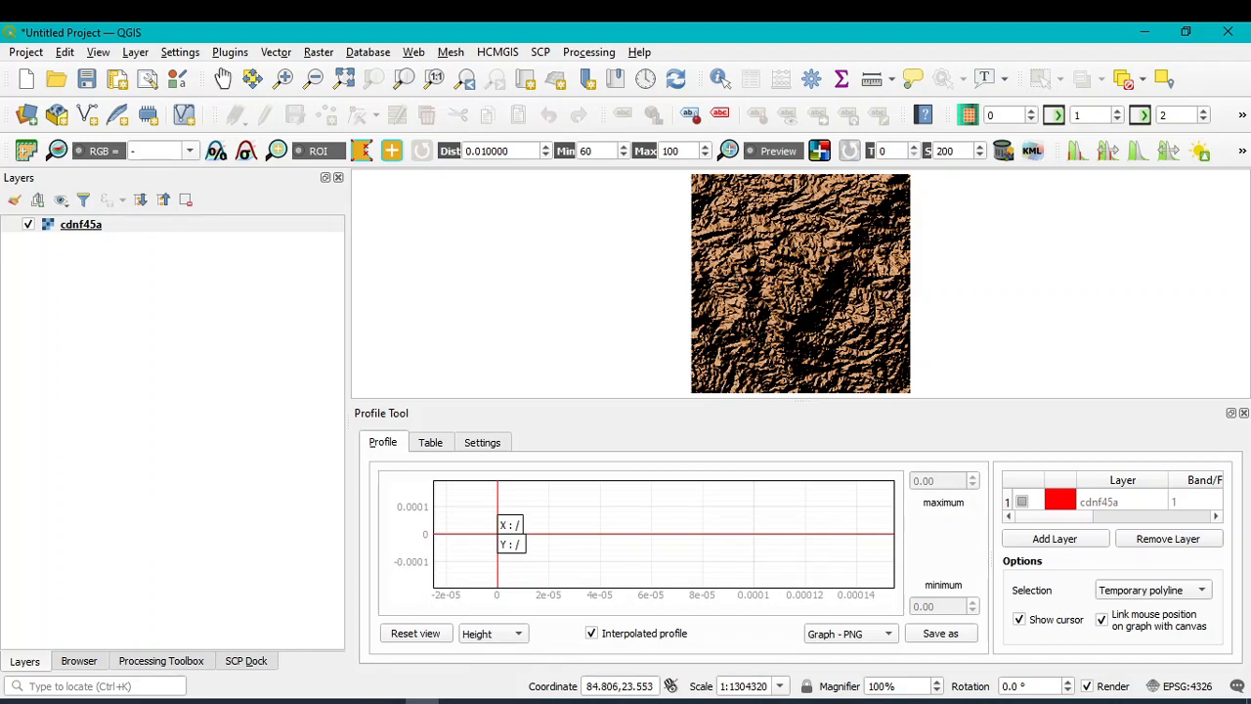
Step: Draw a temporary profile line across the raster from its northwest part to its southeast part
{"action": "scroll", "coordinate": [781, 178], "scroll_direction": "up", "scroll_amount": 1}
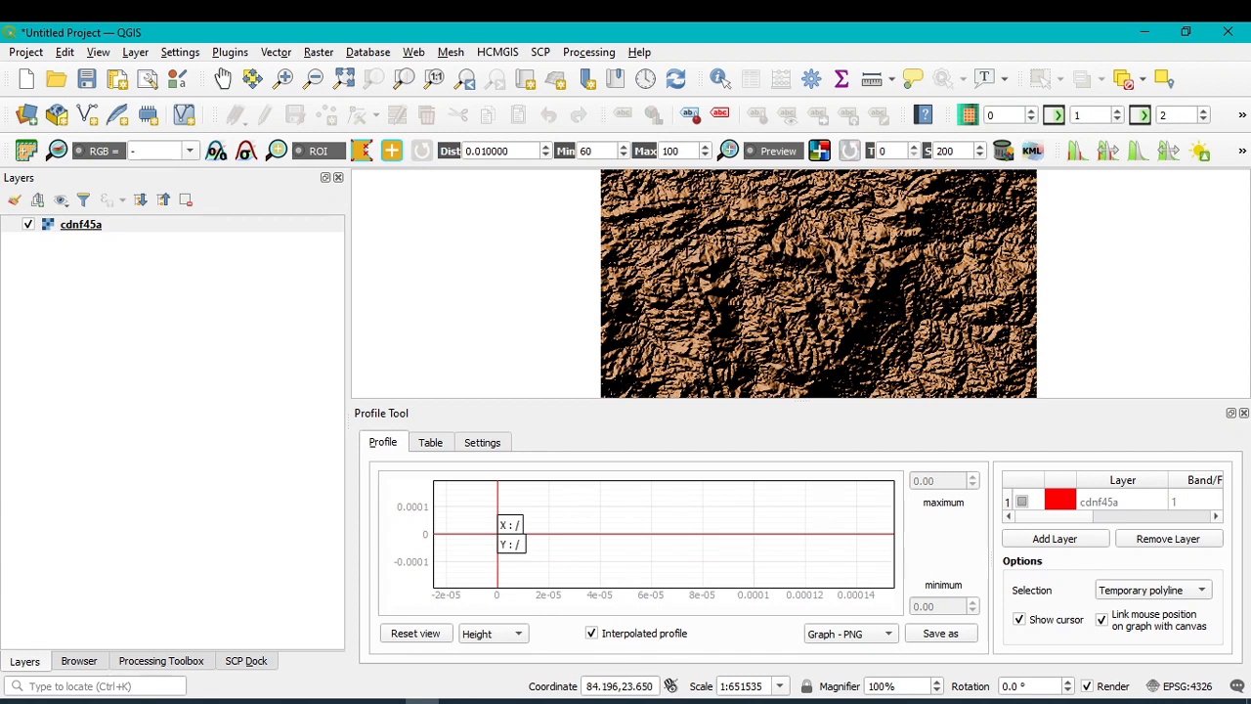
{"action": "left_click", "coordinate": [687, 247]}
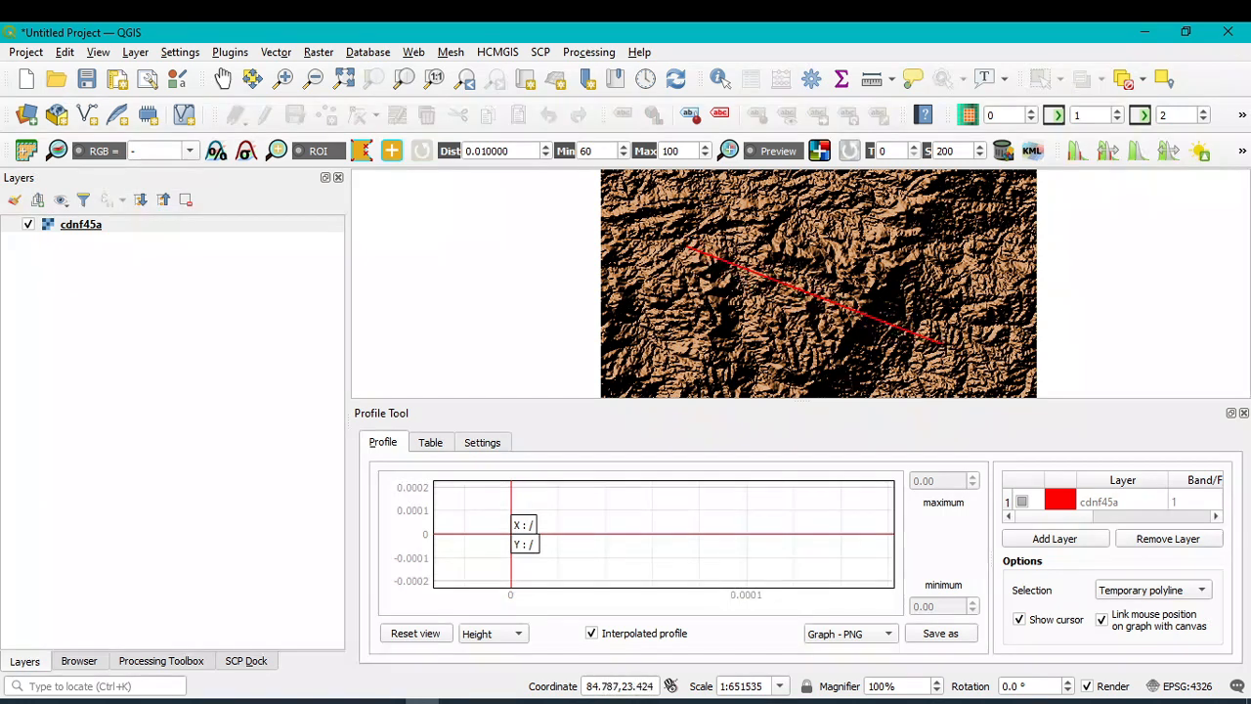
{"action": "double_click", "coordinate": [953, 344]}
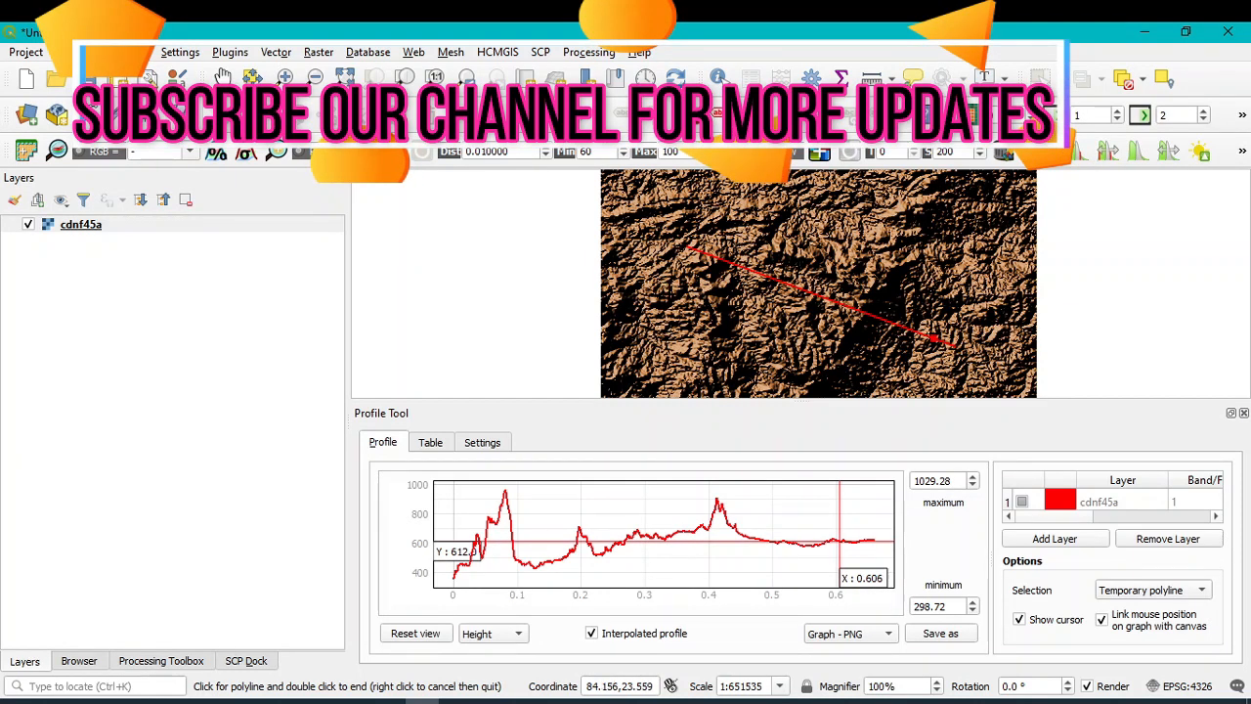
Step: Draw a new profile line across the raster from its western part, rising gently to its eastern part
{"action": "left_click", "coordinate": [667, 314]}
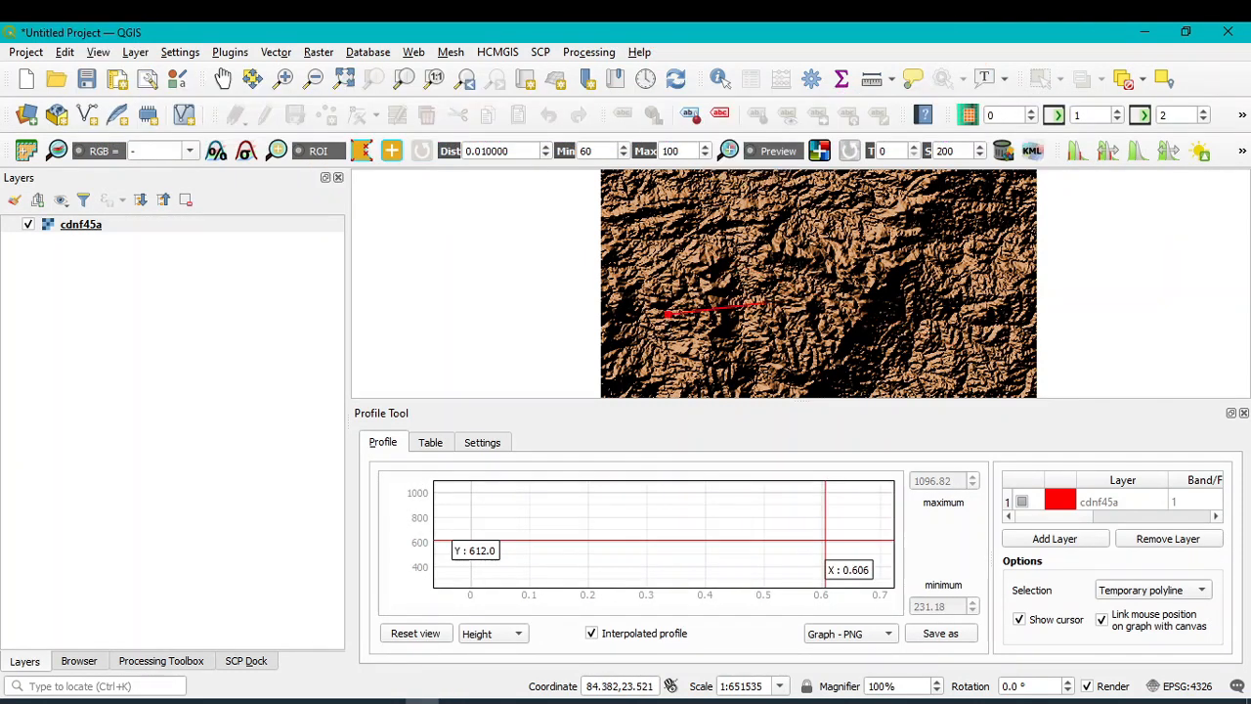
{"action": "double_click", "coordinate": [981, 269]}
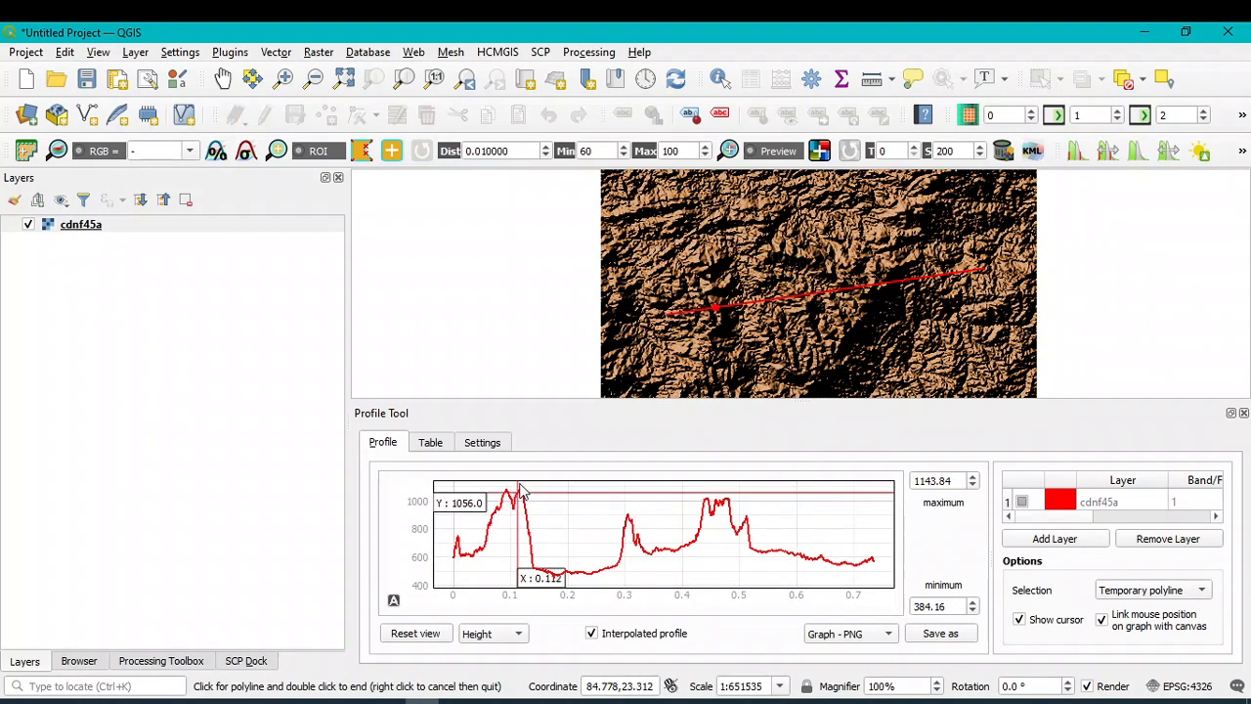
{"action": "scroll", "coordinate": [827, 316], "scroll_direction": "up", "scroll_amount": 2}
{"action": "scroll", "coordinate": [919, 283], "scroll_direction": "down", "scroll_amount": 2}
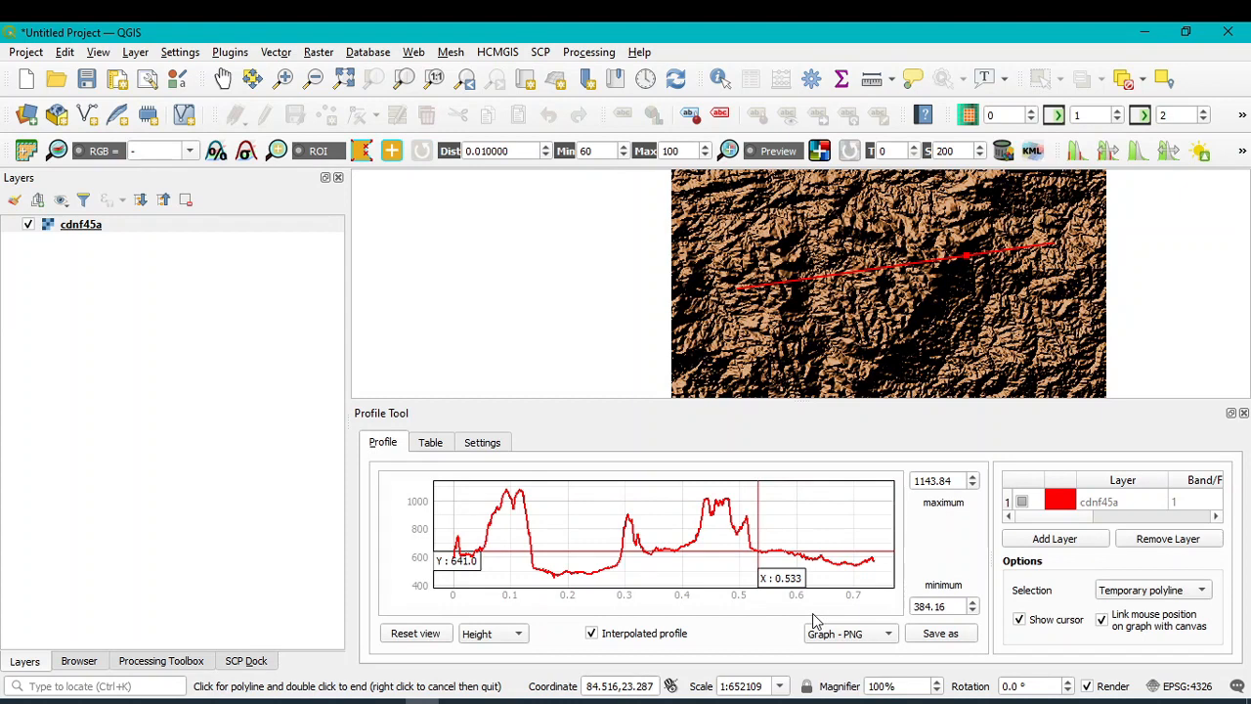
Step: Change the cdnf45a profile curve color to blue (#0000ff)
{"action": "left_click", "coordinate": [1063, 502]}
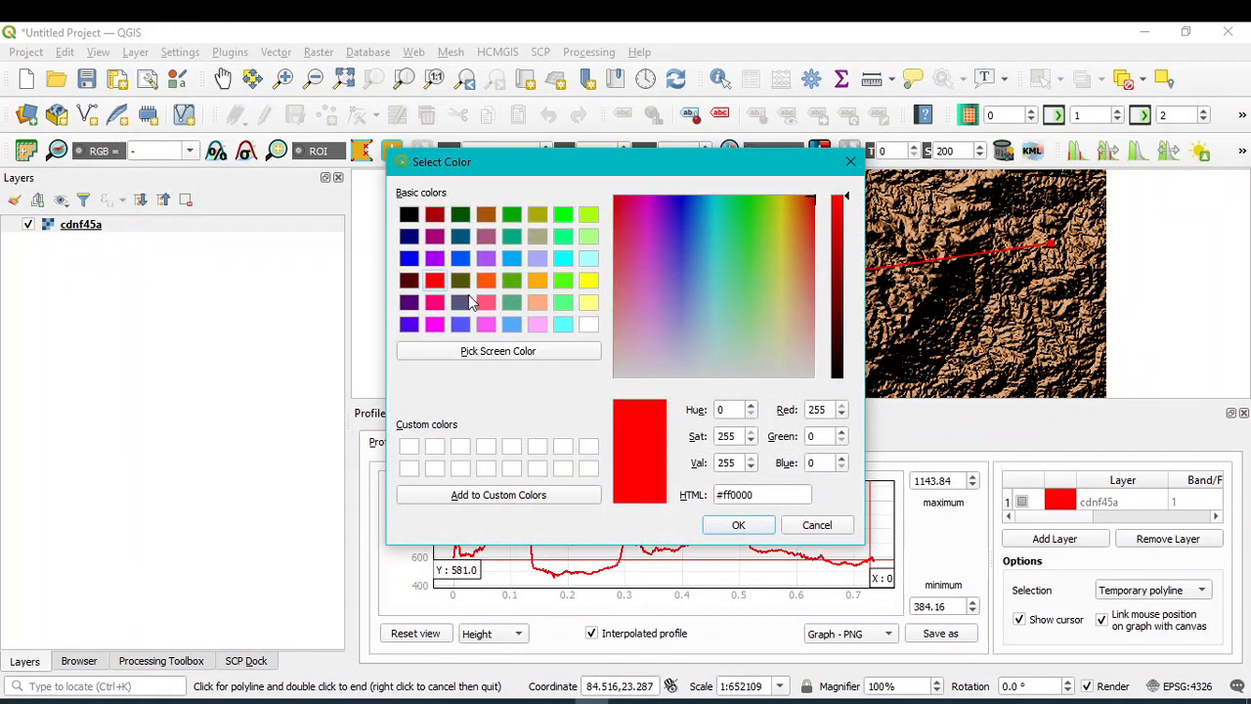
{"action": "left_click", "coordinate": [408, 258]}
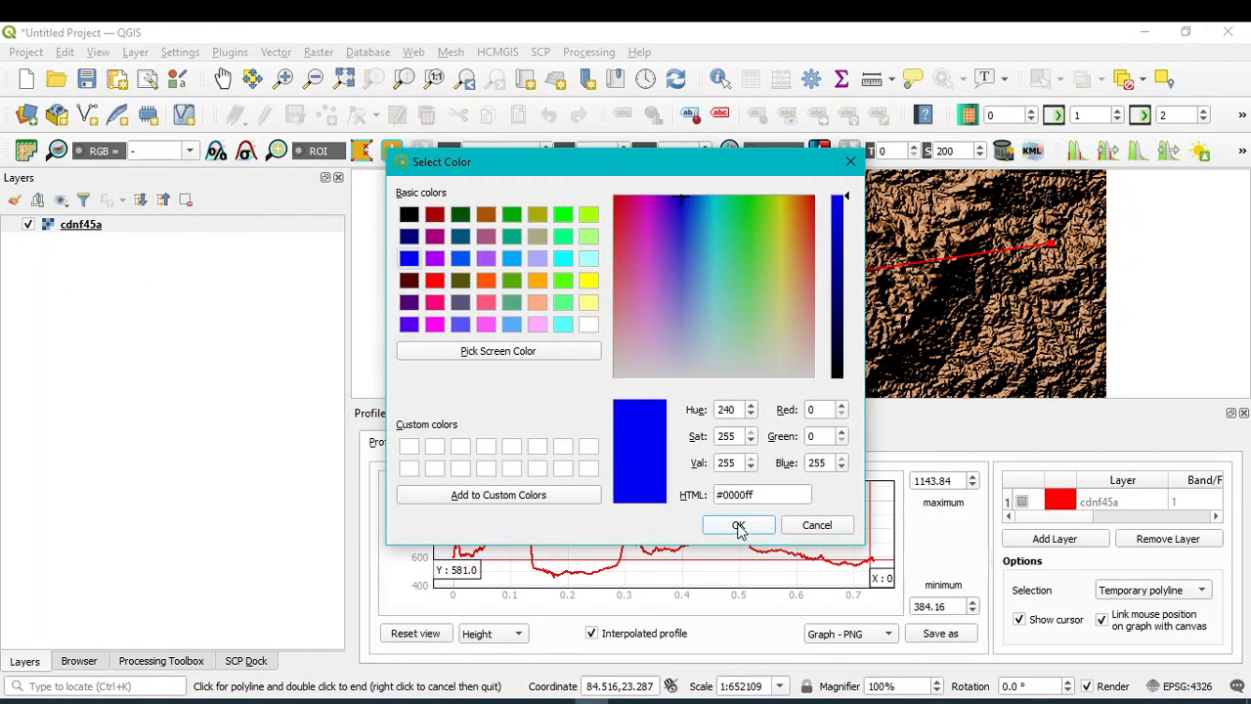
{"action": "left_click", "coordinate": [735, 526]}
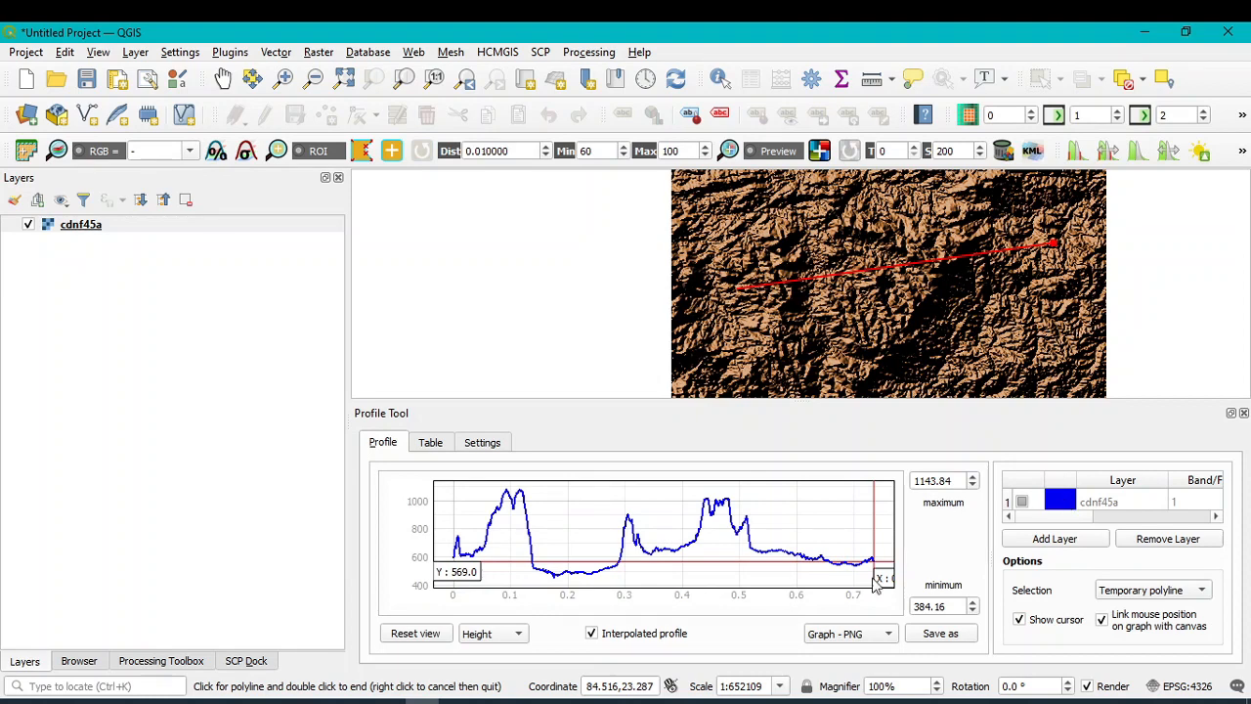
Step: Preview the profile as Slope (%) in an enlarged graph area and return the plot to Height
{"action": "left_click", "coordinate": [503, 634]}
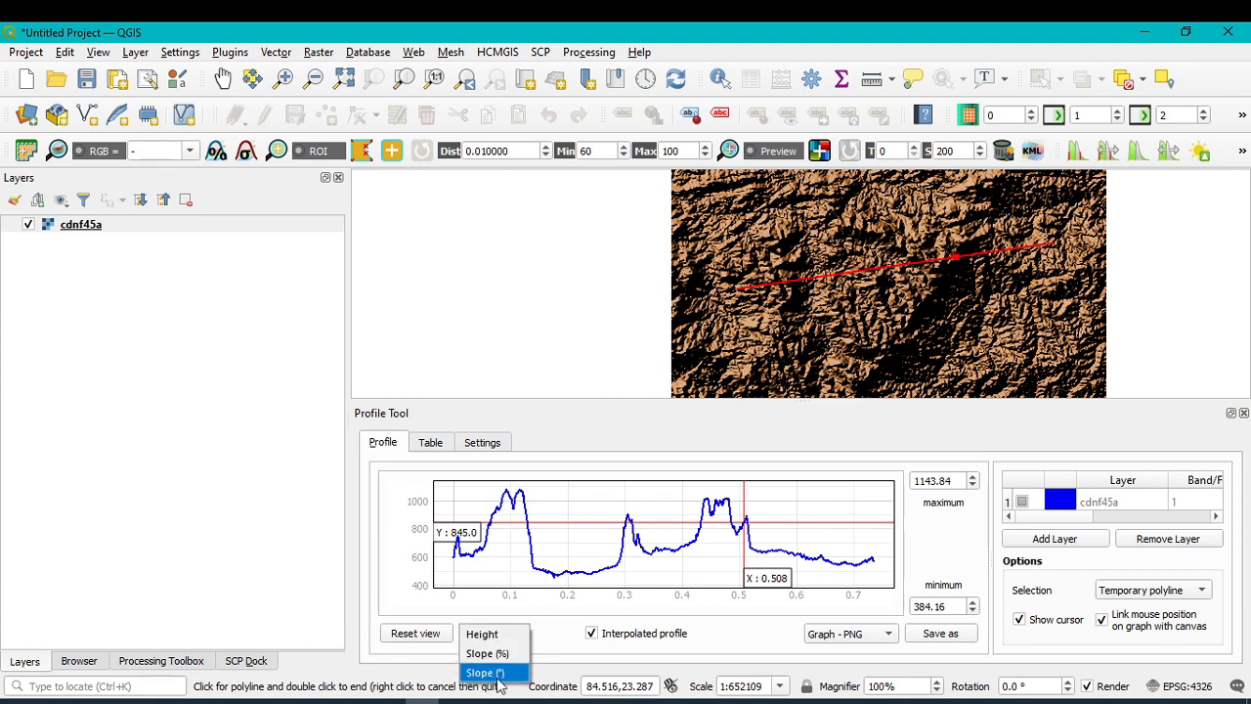
{"action": "left_click", "coordinate": [494, 672]}
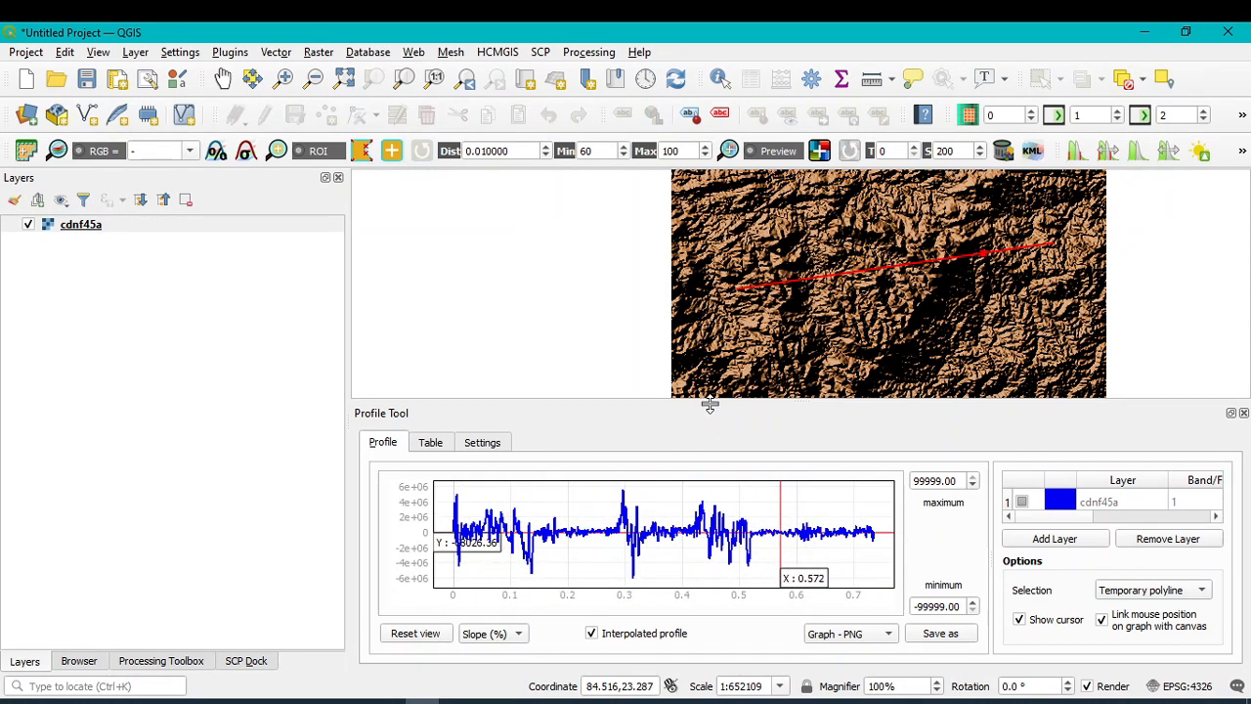
{"action": "left_click_drag", "start_coordinate": [709, 403], "coordinate": [699, 298]}
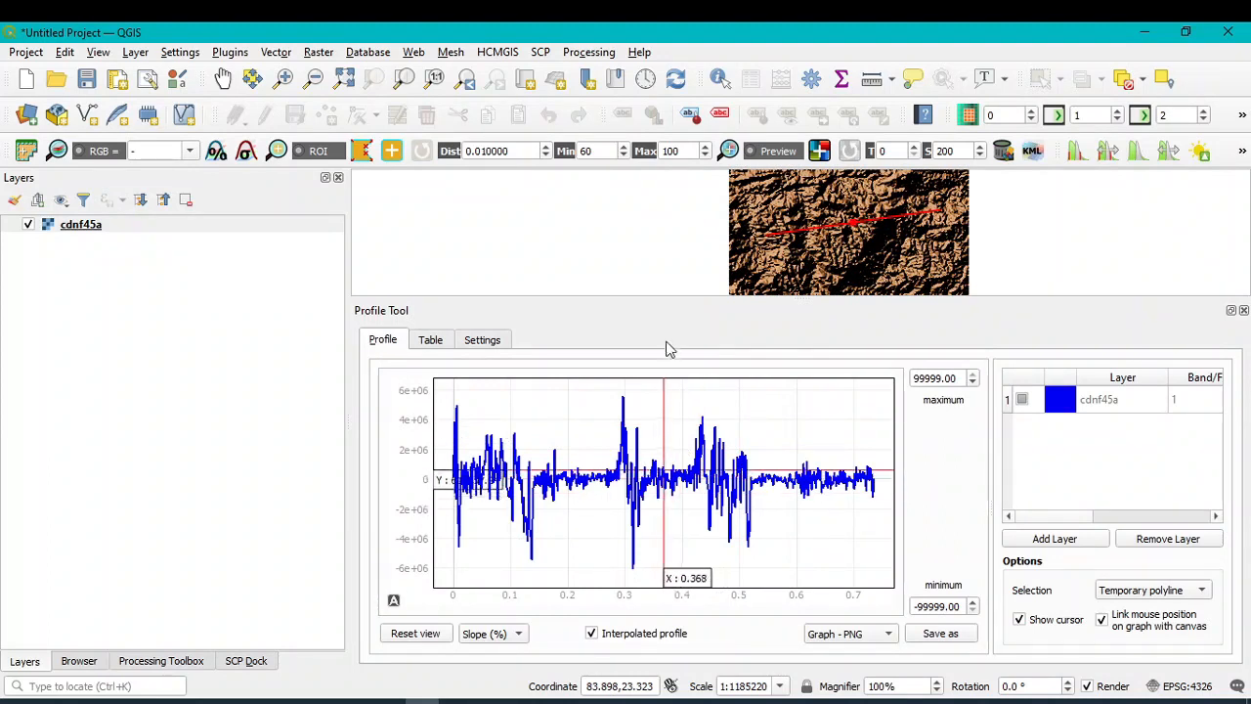
{"action": "left_click", "coordinate": [506, 635]}
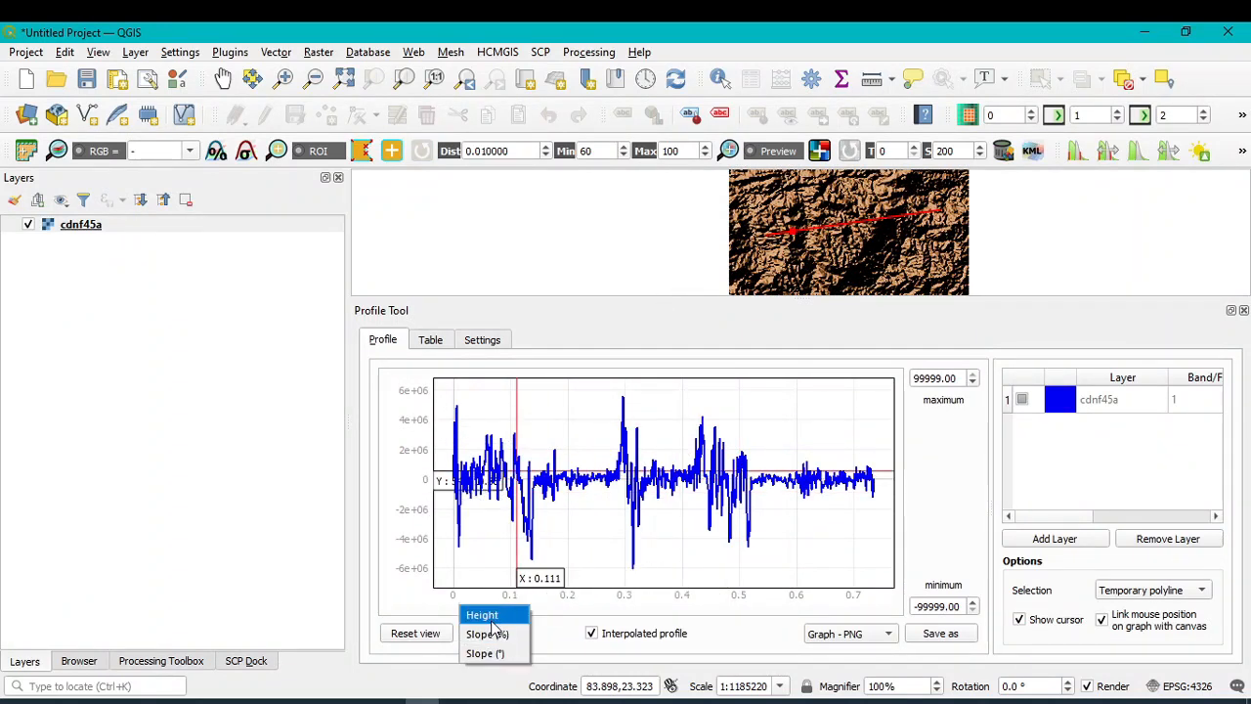
{"action": "left_click", "coordinate": [493, 614]}
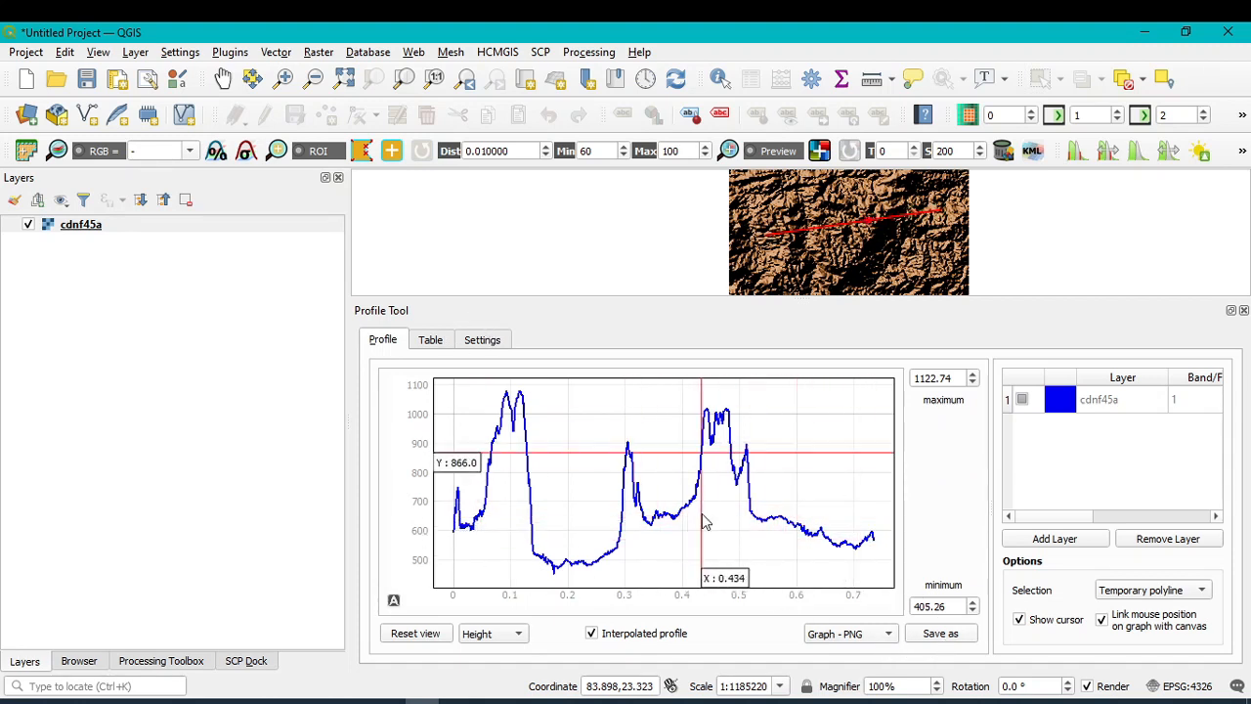
Step: Save the profile graph as a PNG named Profile in the T28 folder and switch to File Explorer to locate it
{"action": "left_click", "coordinate": [884, 637]}
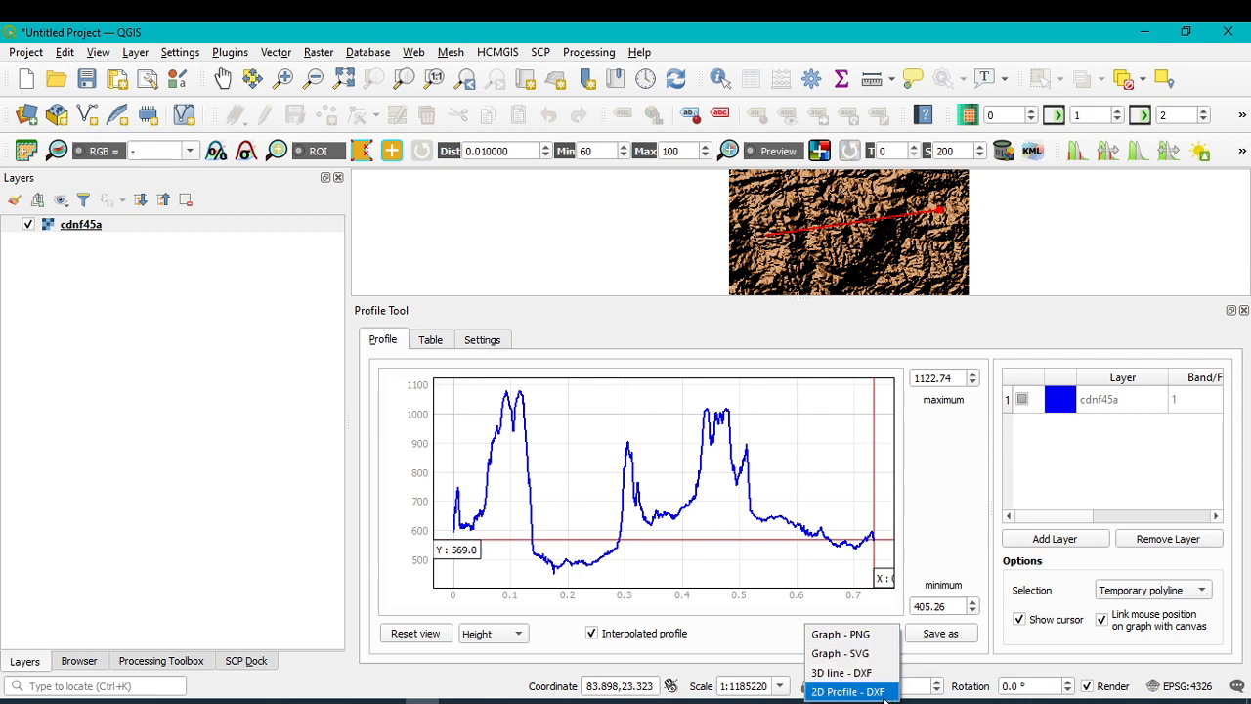
{"action": "left_click", "coordinate": [845, 638]}
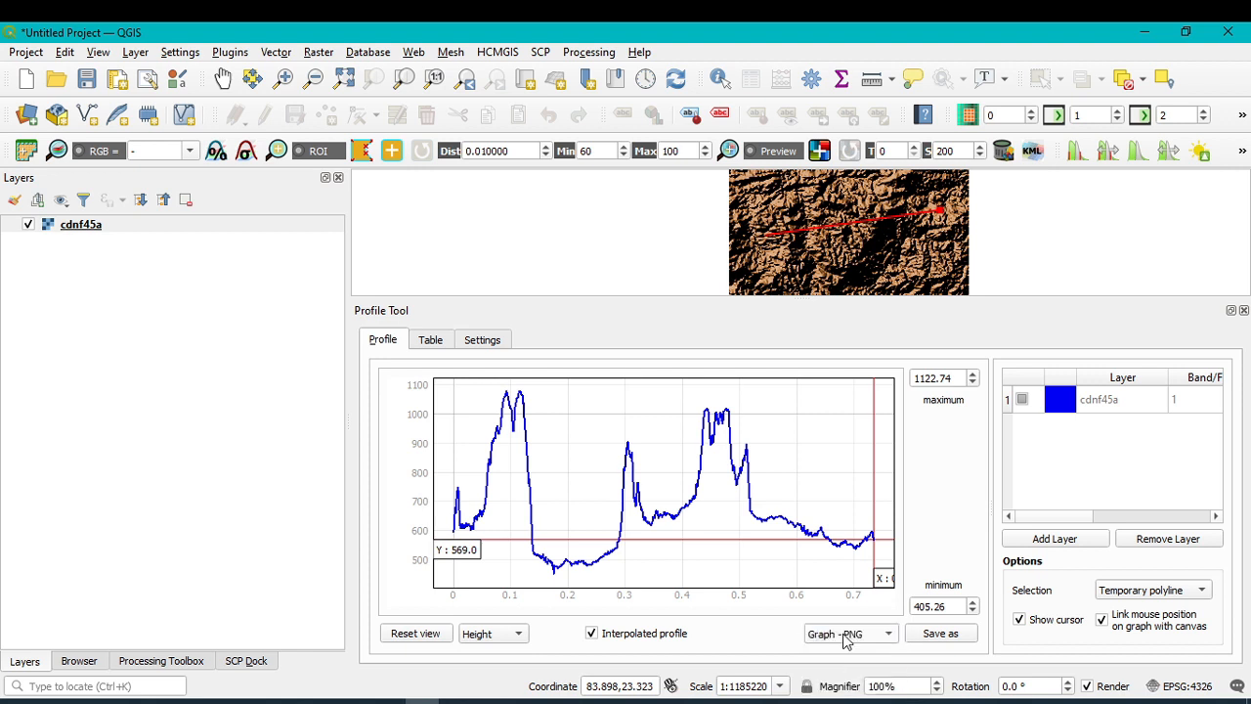
{"action": "left_click", "coordinate": [957, 637]}
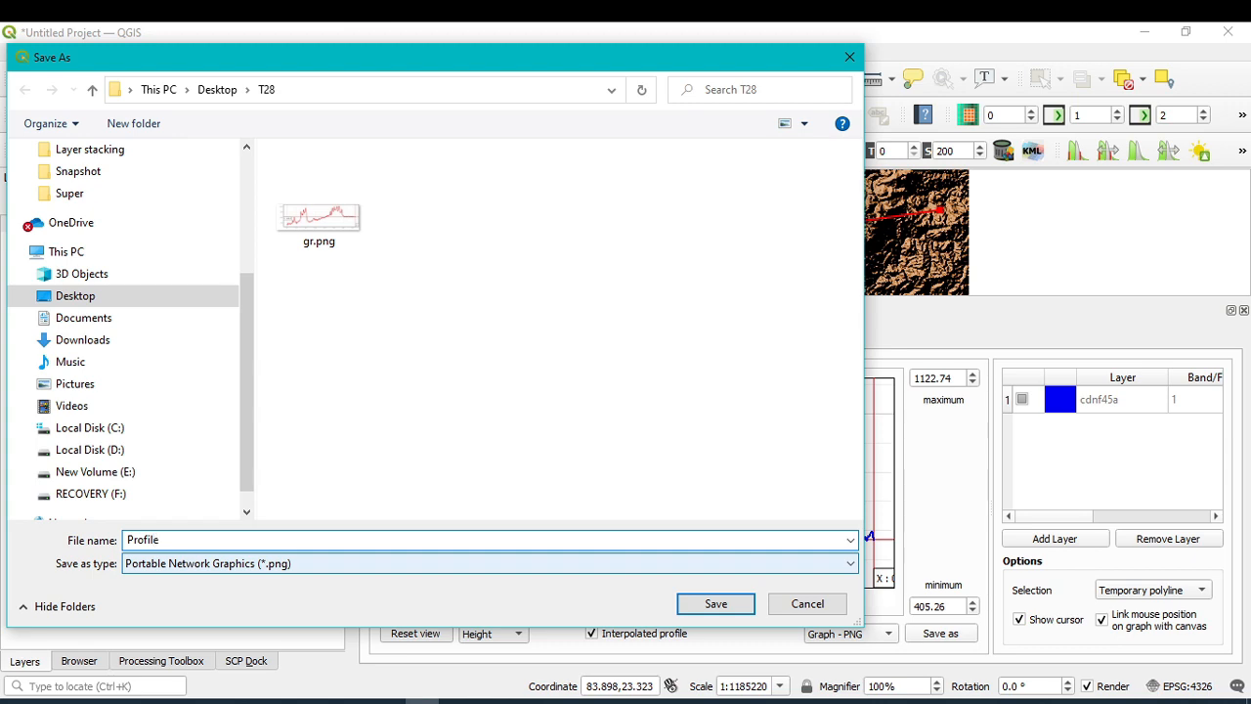
{"action": "left_click", "coordinate": [712, 604]}
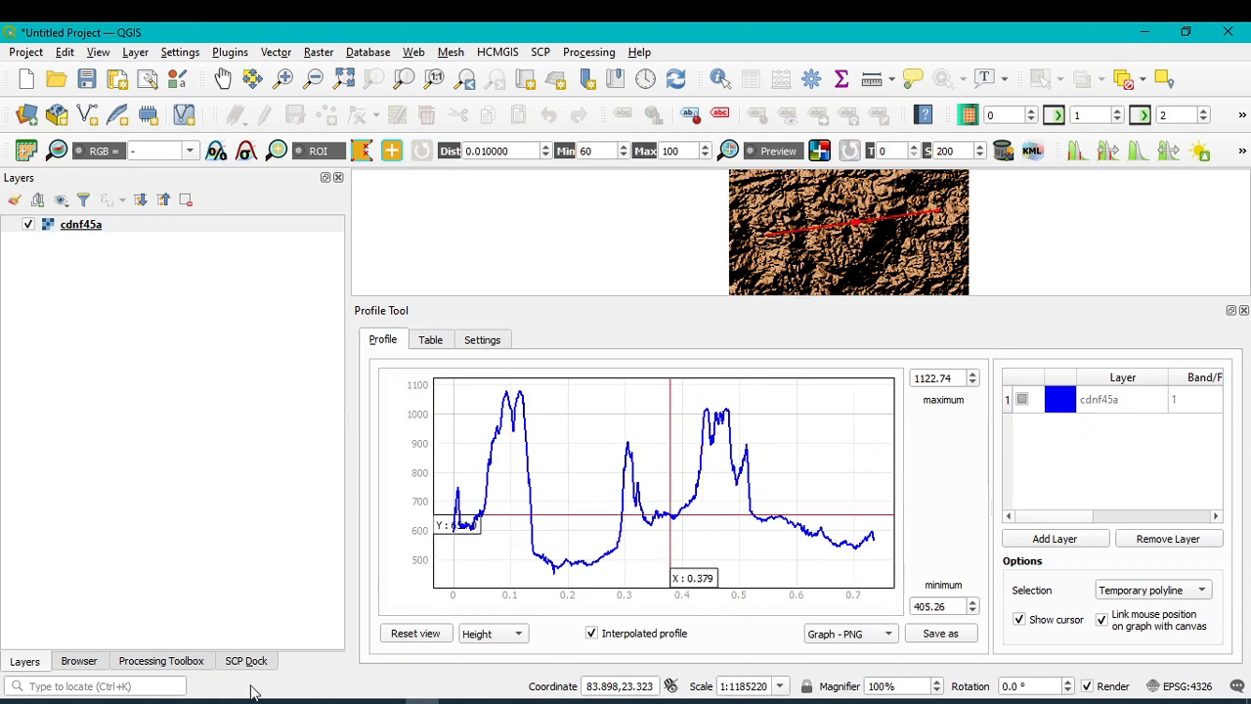
{"action": "left_click", "coordinate": [152, 701]}
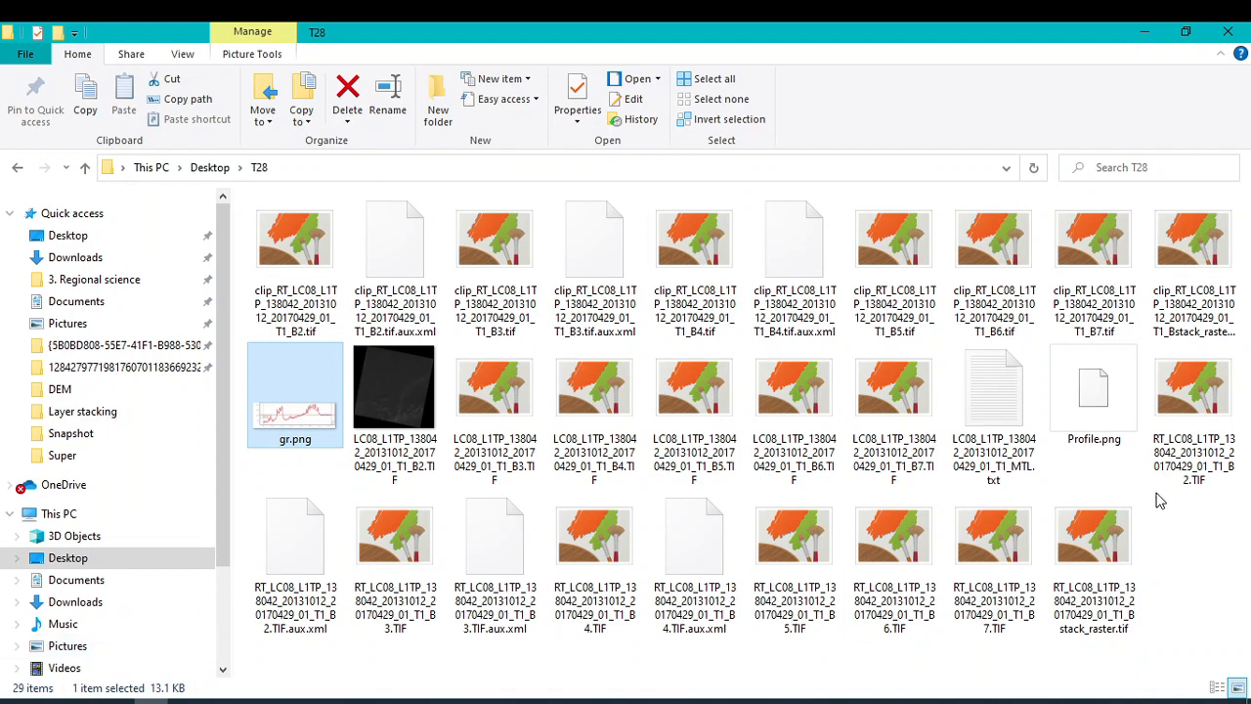
Step: Open the exported Profile.png from the T28 folder in Photos and enlarge the image to examine the profile graph
{"action": "left_click", "coordinate": [1095, 422]}
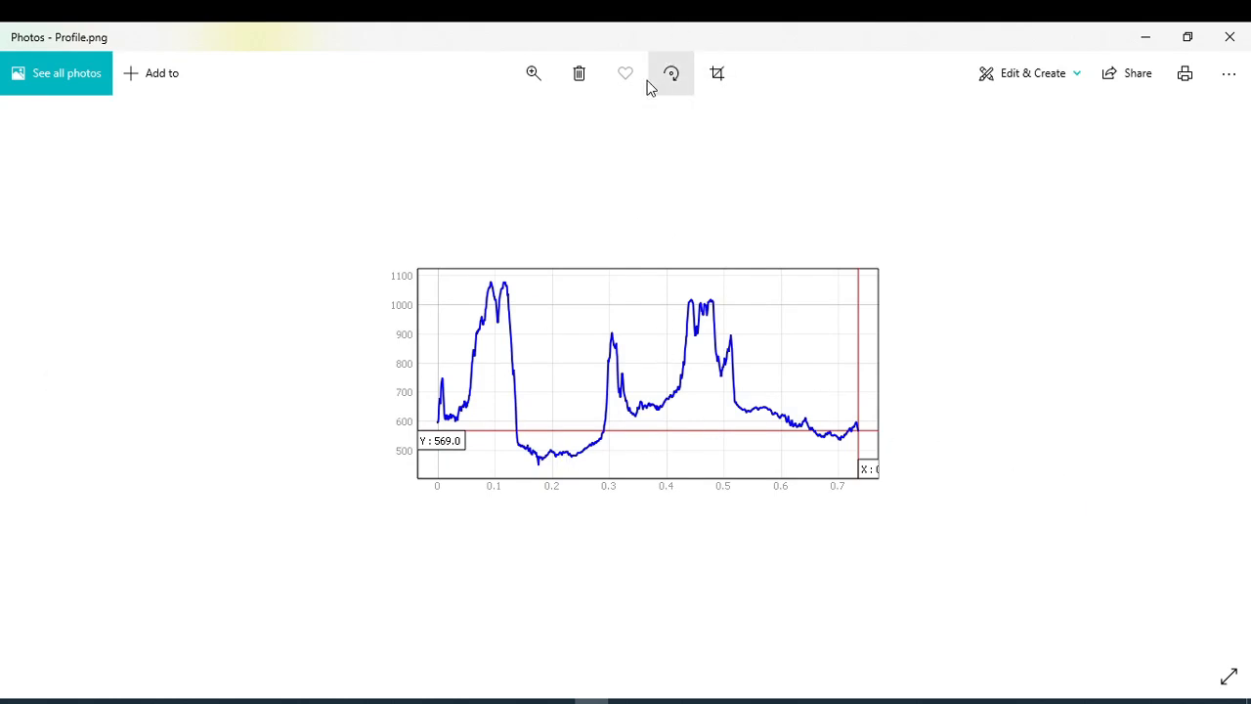
{"action": "left_click", "coordinate": [533, 76]}
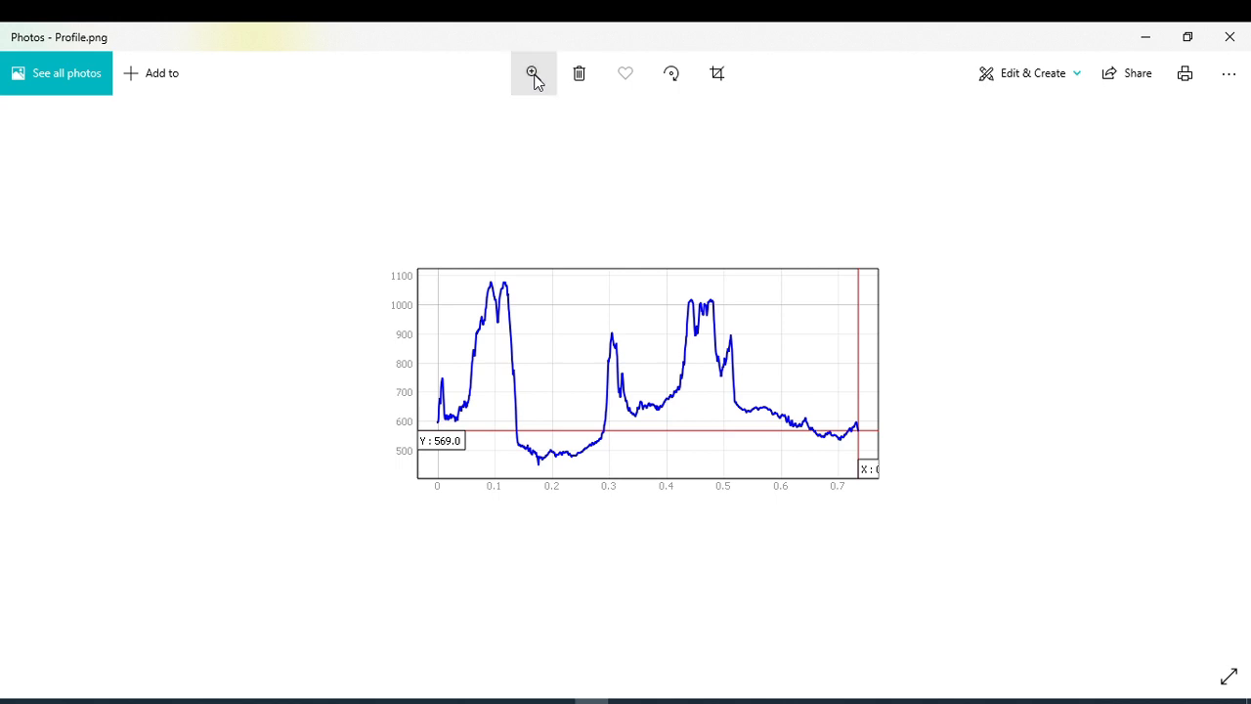
{"action": "left_click", "coordinate": [533, 78]}
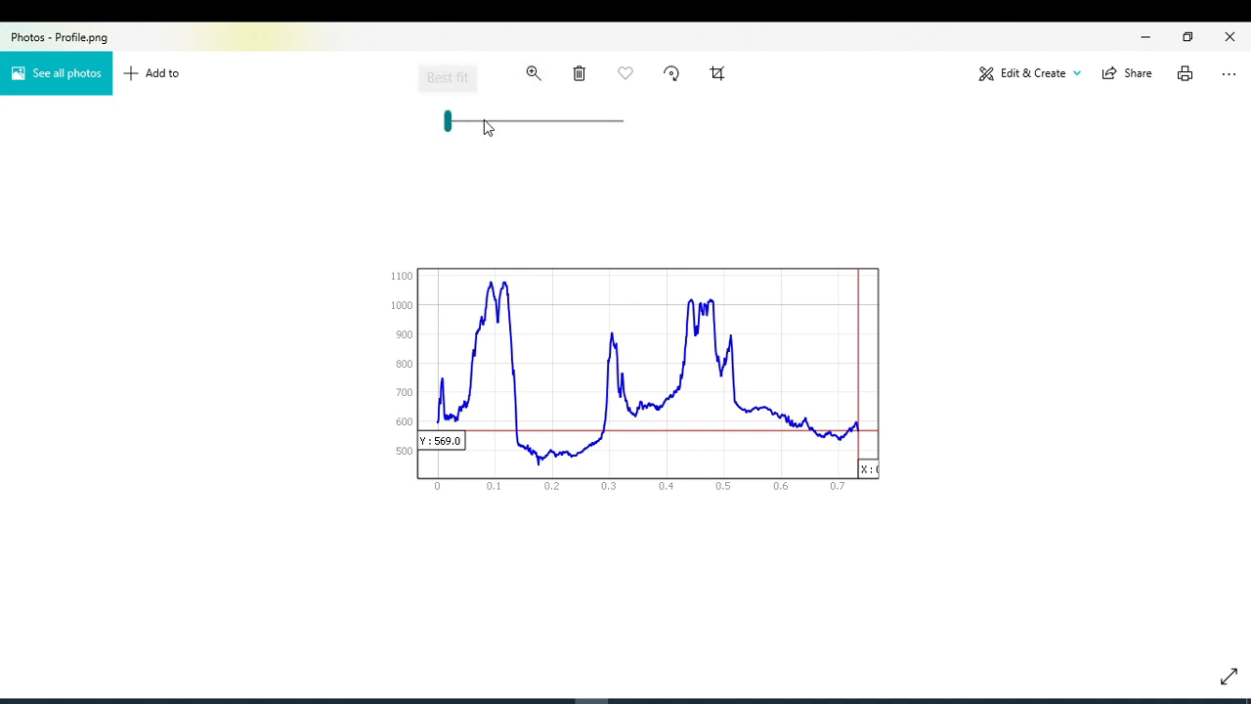
{"action": "left_click_drag", "start_coordinate": [487, 125], "coordinate": [508, 119]}
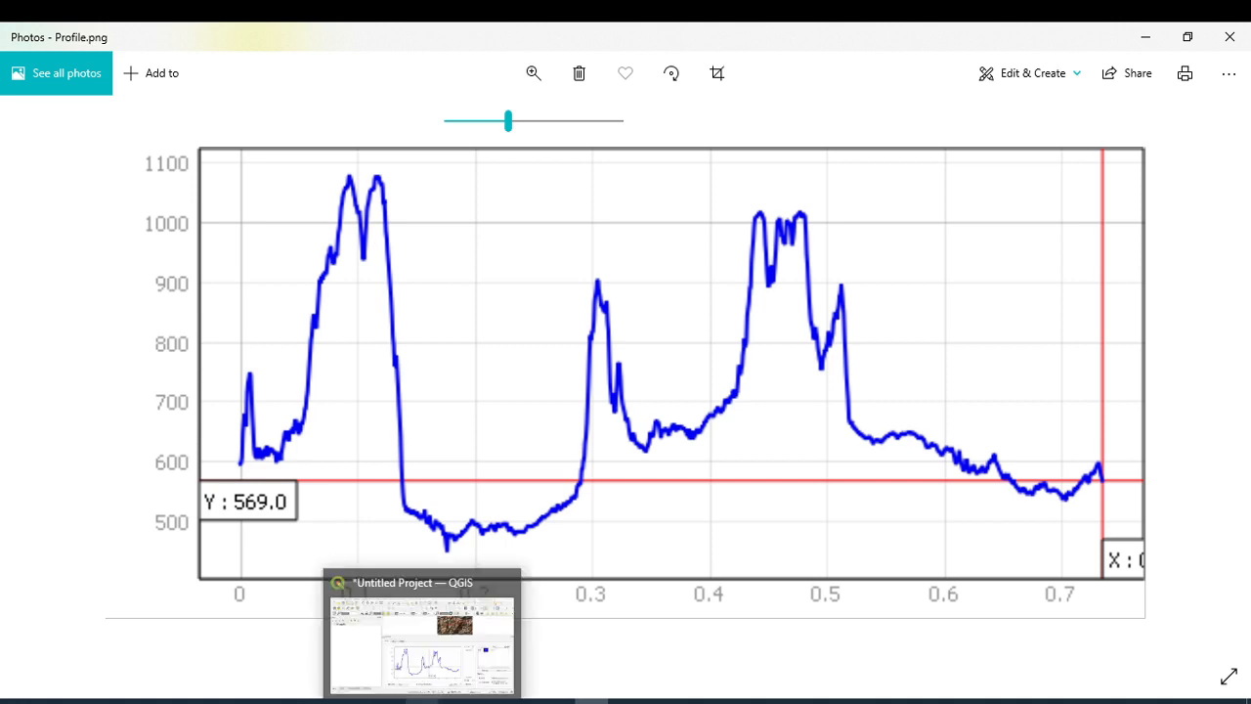
Step: Switch back to QGIS and shrink the Profile Tool area to view the profile line on the raster up close
{"action": "left_click", "coordinate": [423, 701]}
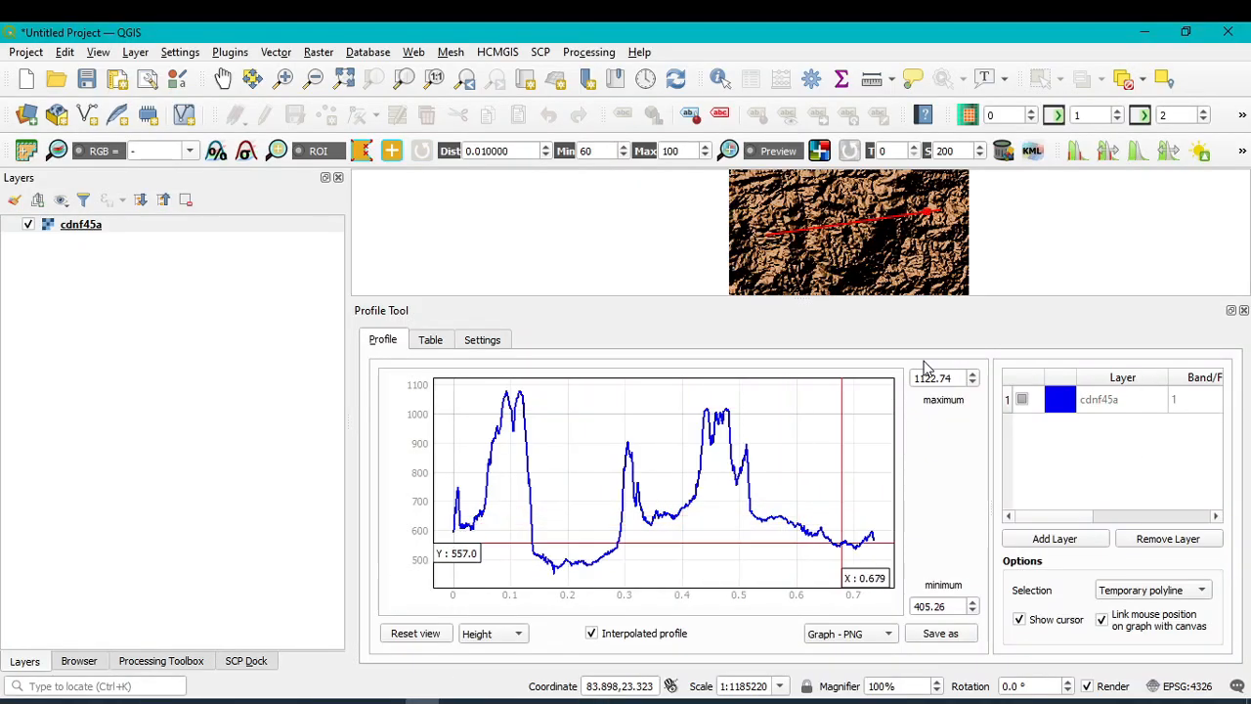
{"action": "left_click_drag", "start_coordinate": [771, 299], "coordinate": [791, 446]}
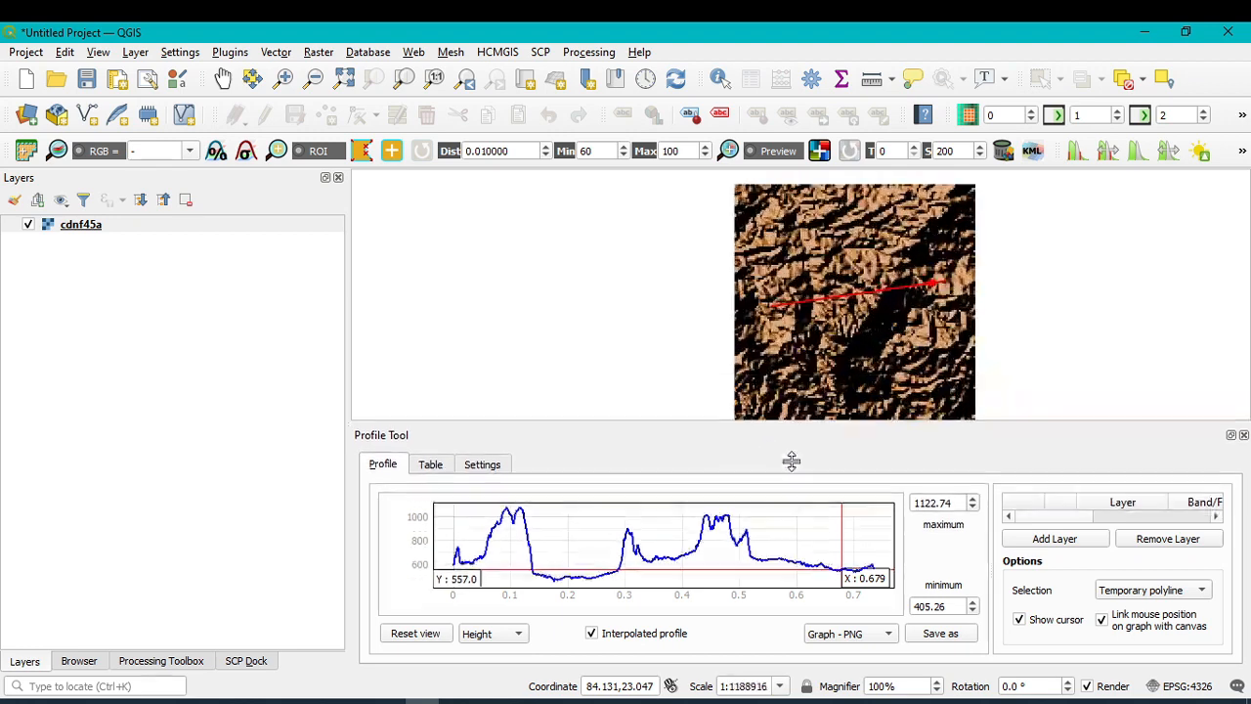
{"action": "scroll", "coordinate": [880, 344], "scroll_direction": "up", "scroll_amount": 1}
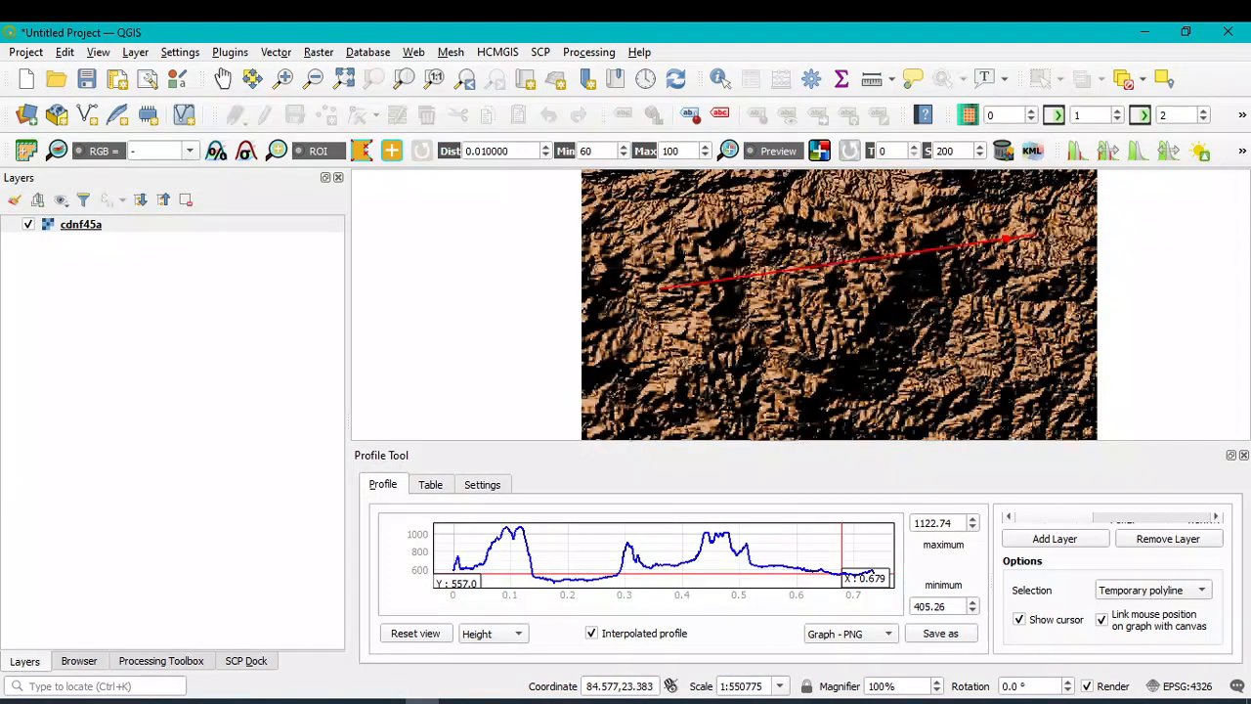